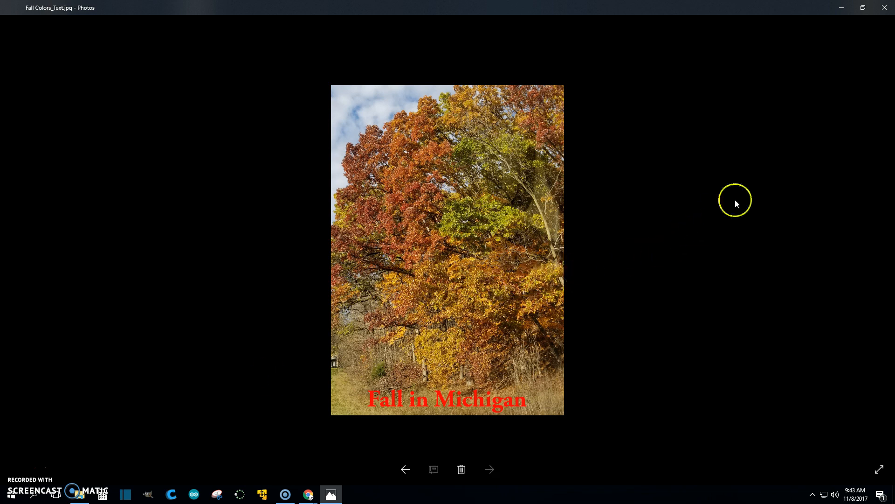
Close the Fall Colors_Text photo and return to the top-level See Through folder
{"action": "left_click", "coordinate": [885, 11]}
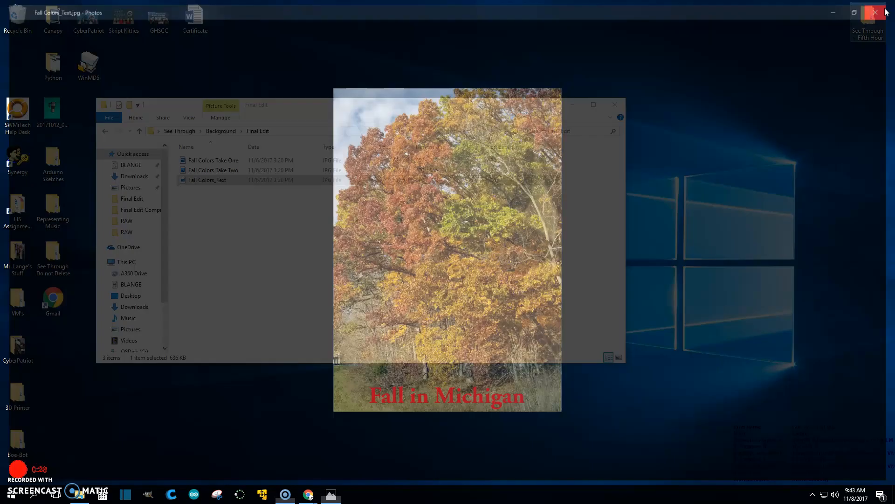
{"action": "left_click", "coordinate": [105, 131]}
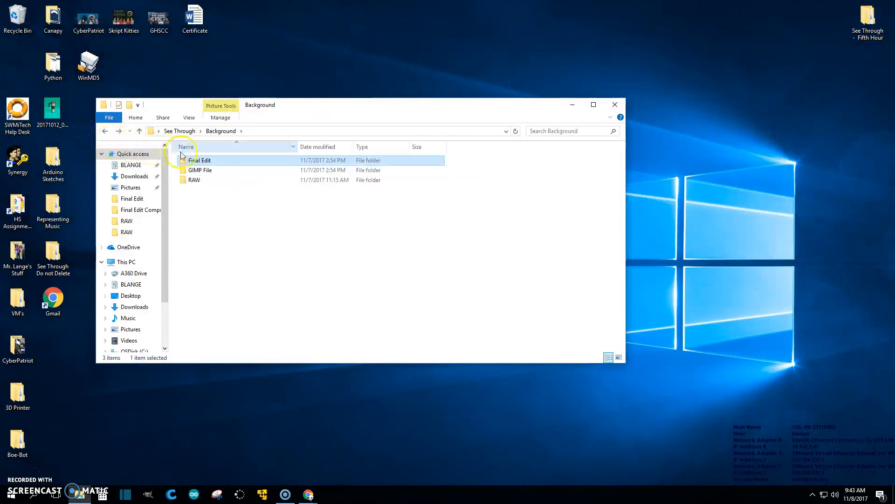
{"action": "left_click", "coordinate": [112, 131]}
{"action": "left_click", "coordinate": [105, 131]}
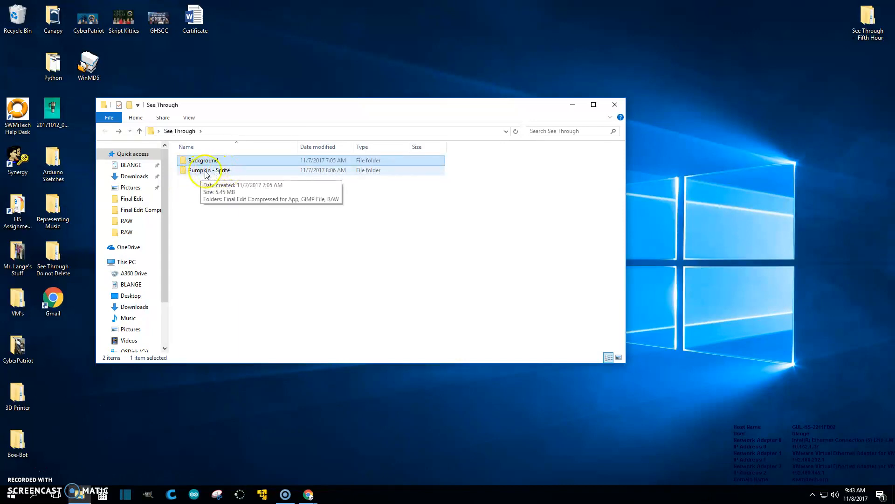
View the raw Pumpkin photo from the RAW folder inside Pumpkin - Sprite and close it again
{"action": "double_click", "coordinate": [205, 172]}
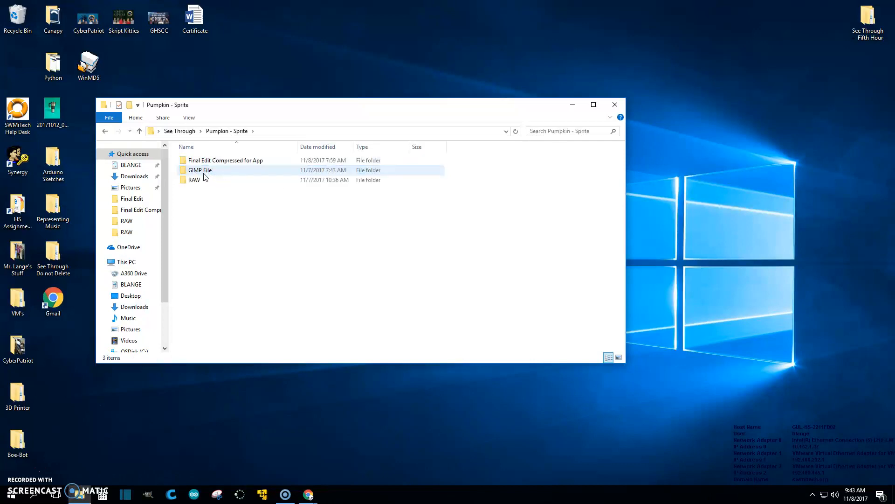
{"action": "double_click", "coordinate": [200, 181]}
{"action": "double_click", "coordinate": [200, 161]}
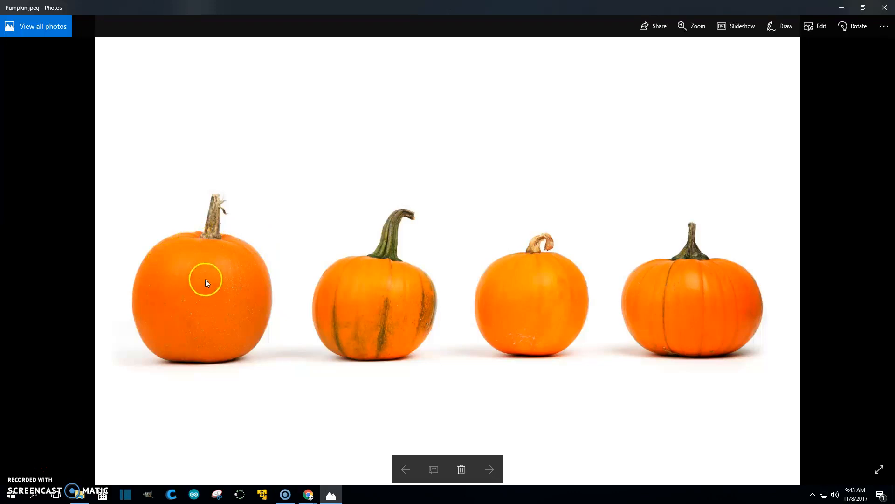
{"action": "left_click", "coordinate": [885, 7]}
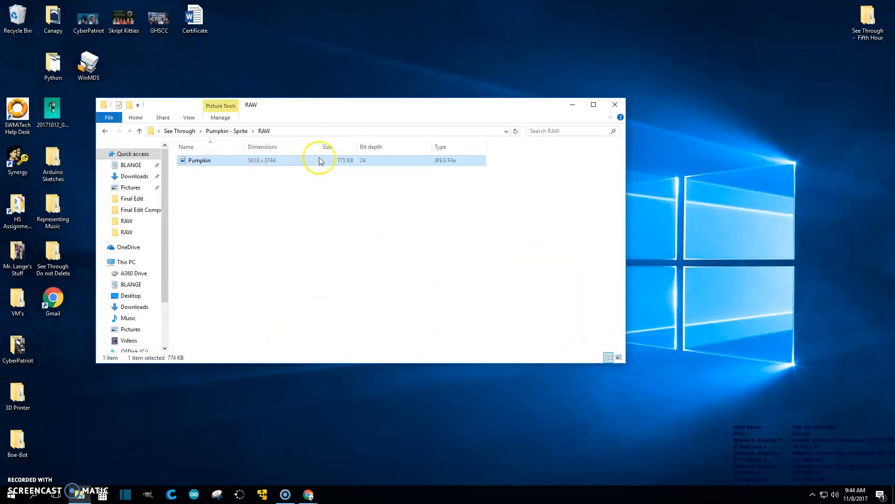
View the Pumkin image from the sprite's GIMP File folder in GIMP, and close GIMP afterward
{"action": "left_click", "coordinate": [104, 133]}
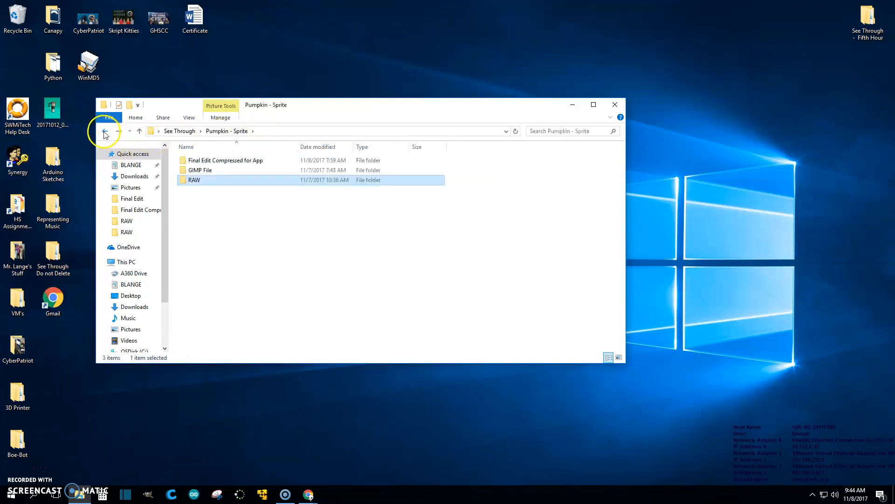
{"action": "left_click", "coordinate": [200, 170]}
{"action": "double_click", "coordinate": [200, 171]}
{"action": "double_click", "coordinate": [195, 161]}
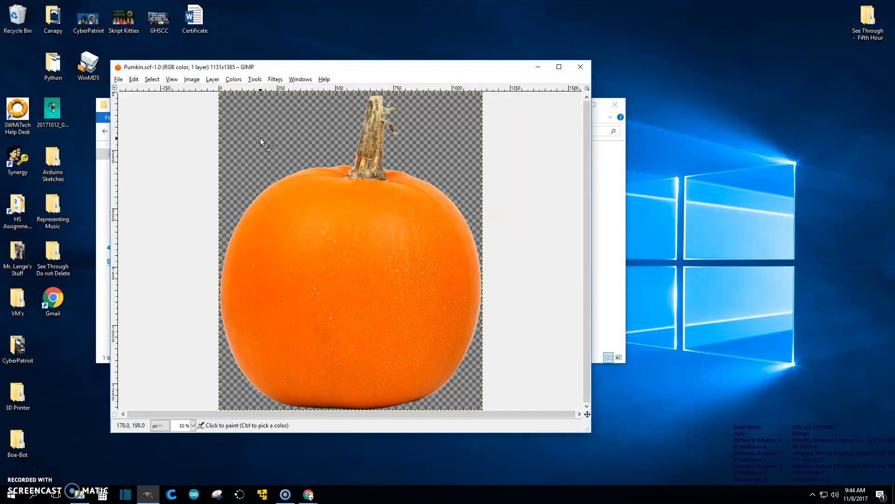
{"action": "left_click", "coordinate": [581, 69]}
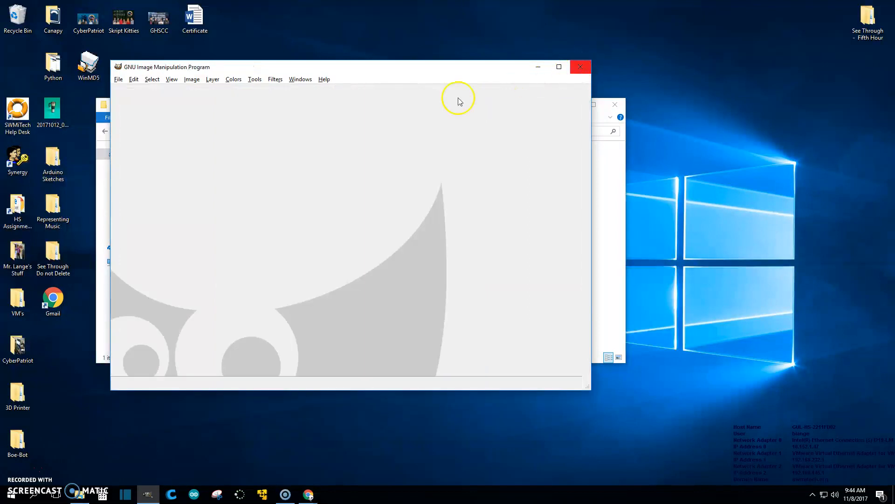
{"action": "left_click", "coordinate": [580, 67]}
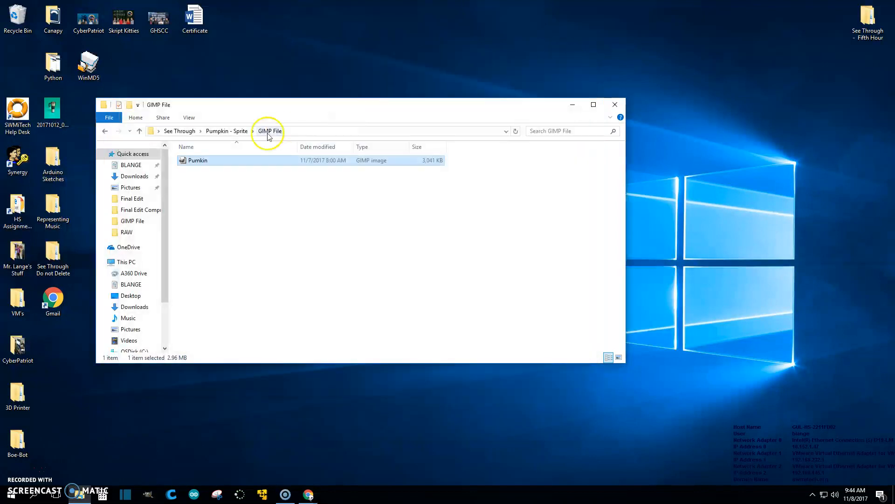
Return to Pumpkin - Sprite and open its Final Edit Compressed for App folder
{"action": "left_click", "coordinate": [105, 131]}
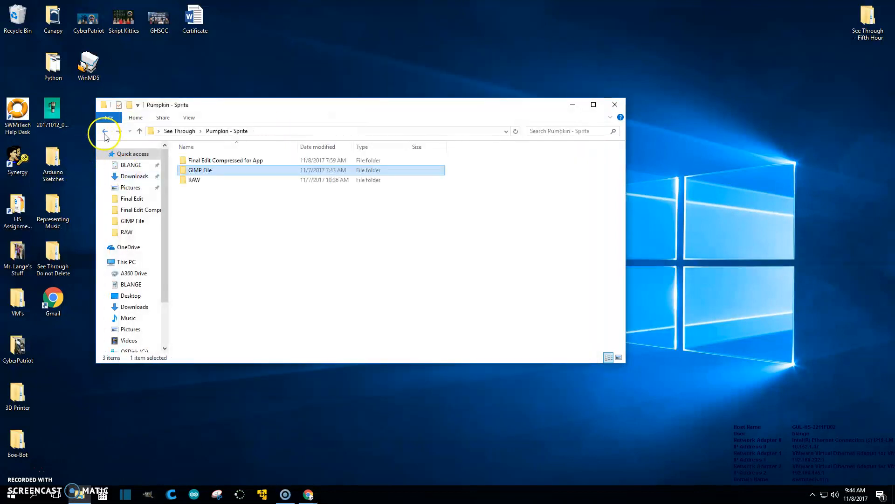
{"action": "double_click", "coordinate": [197, 160]}
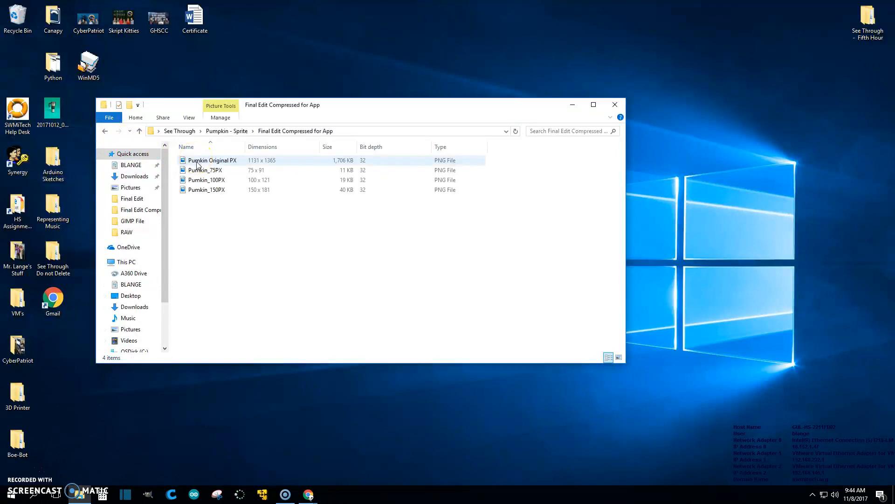
{"action": "left_click", "coordinate": [203, 217]}
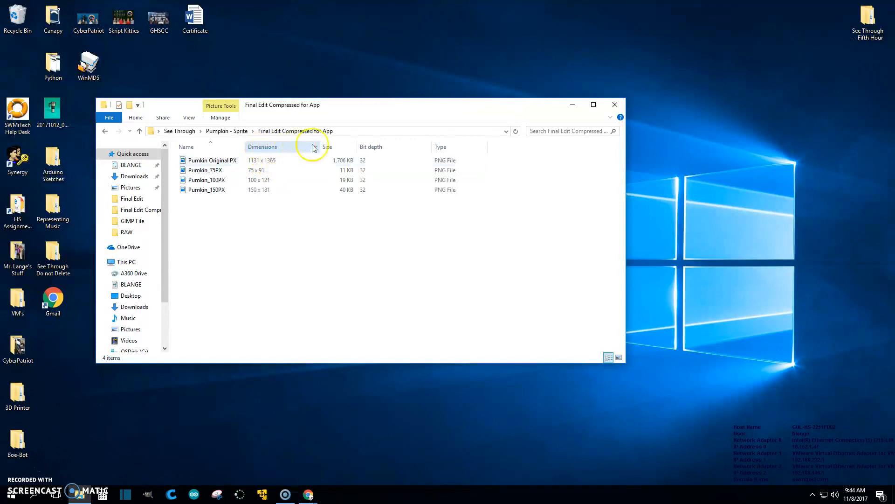
Look through the extra detail columns available for the folder listing and cancel without choosing any
{"action": "right_click", "coordinate": [507, 150]}
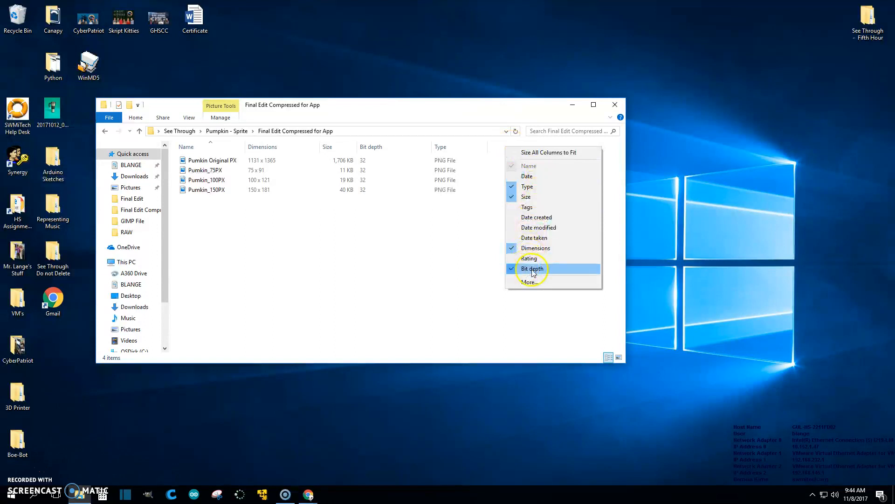
{"action": "left_click", "coordinate": [528, 283]}
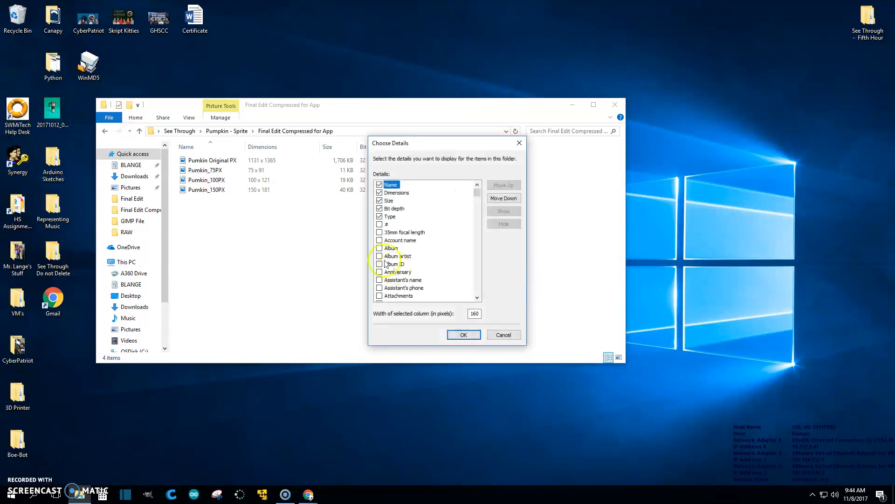
{"action": "scroll", "coordinate": [397, 228], "scroll_direction": "down", "scroll_amount": 3}
{"action": "scroll", "coordinate": [396, 227], "scroll_direction": "down", "scroll_amount": 3}
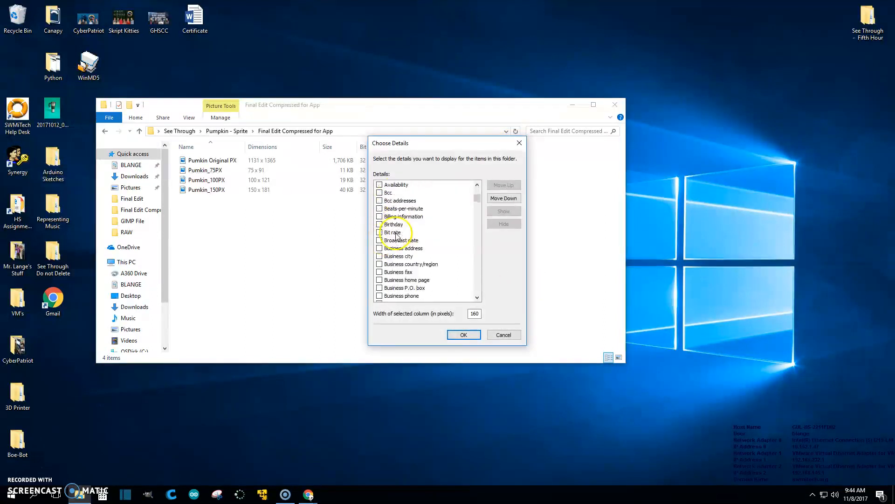
{"action": "left_click", "coordinate": [508, 335]}
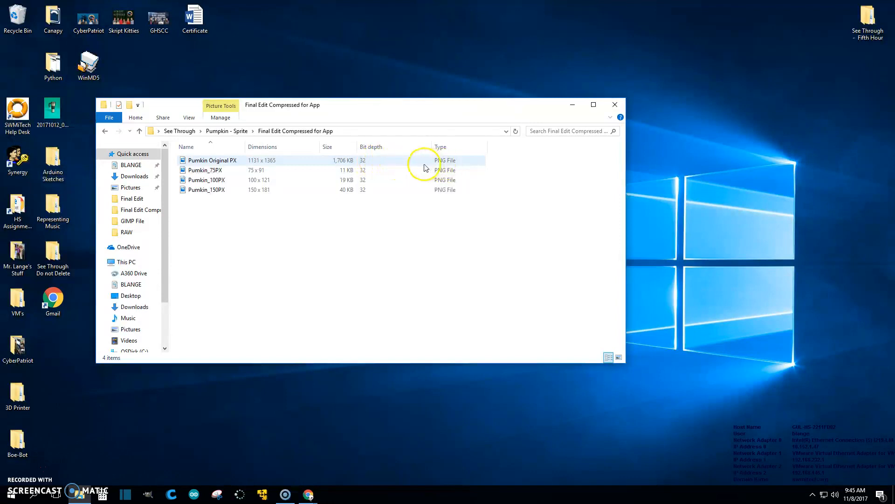
View the Pumkin Original PX image at full screen and return it to the normal window view
{"action": "left_click", "coordinate": [376, 162]}
{"action": "left_click", "coordinate": [216, 164]}
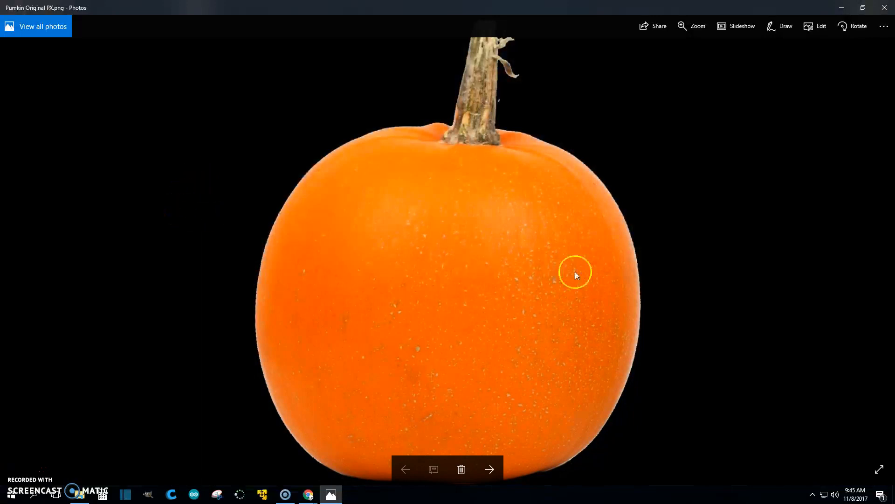
{"action": "left_click", "coordinate": [879, 471]}
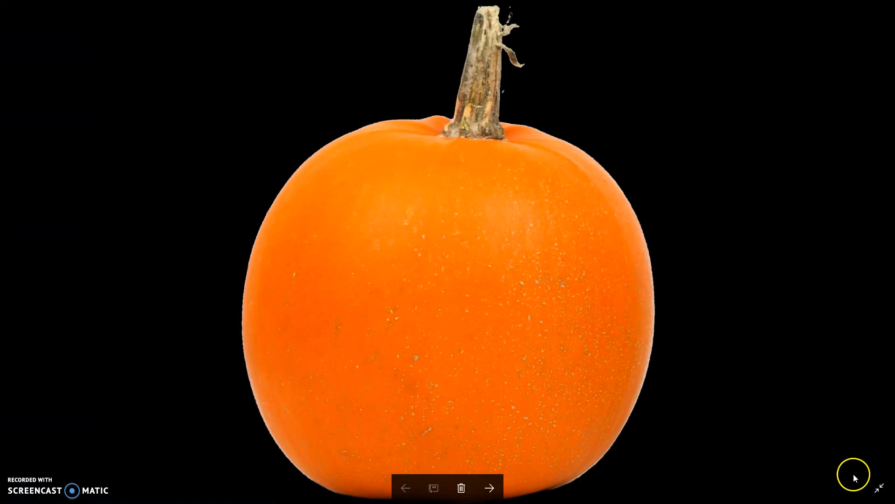
{"action": "left_click", "coordinate": [878, 487]}
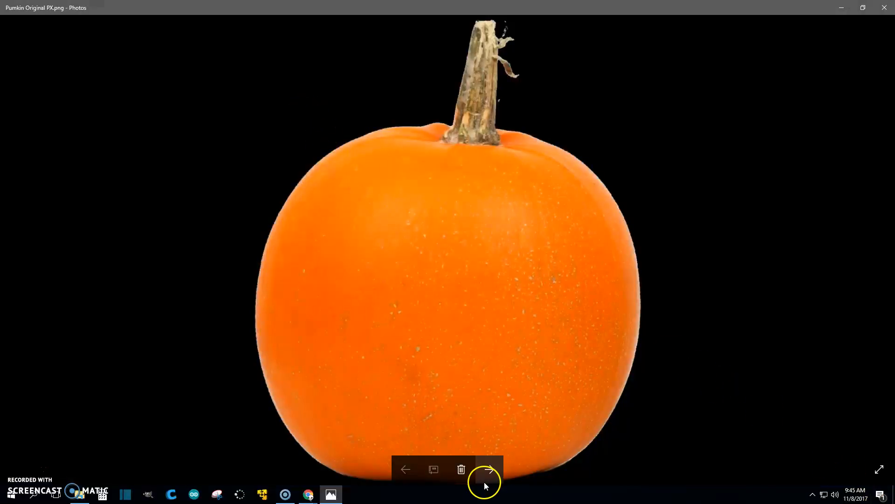
Compare the 75, 100 and 150 px pumpkin versions, go back to the original, and close the image viewer
{"action": "left_click", "coordinate": [489, 470]}
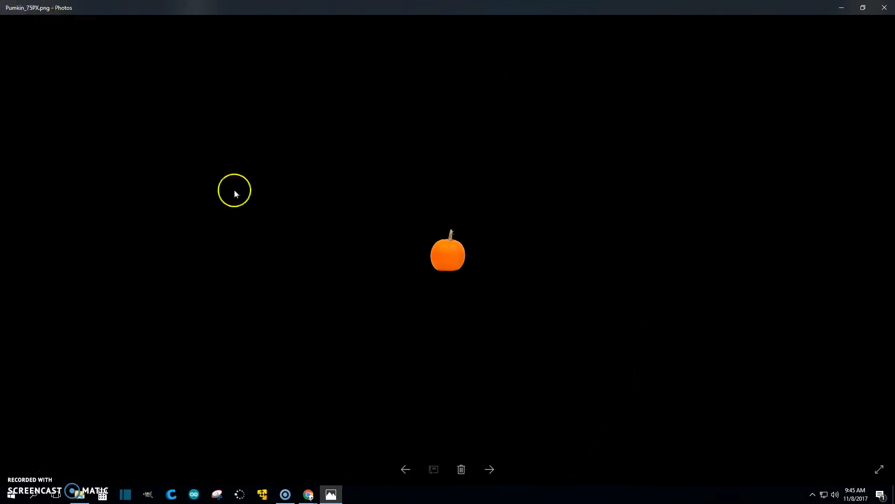
{"action": "left_click", "coordinate": [485, 476]}
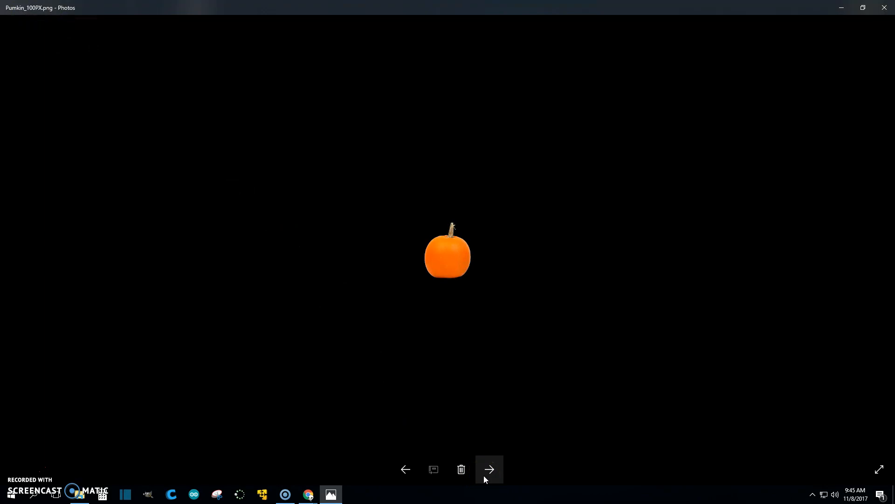
{"action": "left_click", "coordinate": [484, 479]}
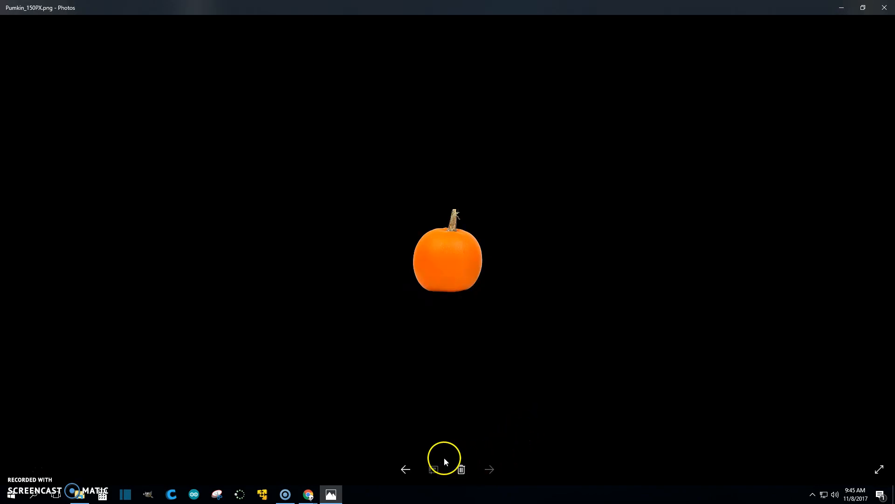
{"action": "left_click", "coordinate": [407, 469]}
{"action": "left_click", "coordinate": [406, 469]}
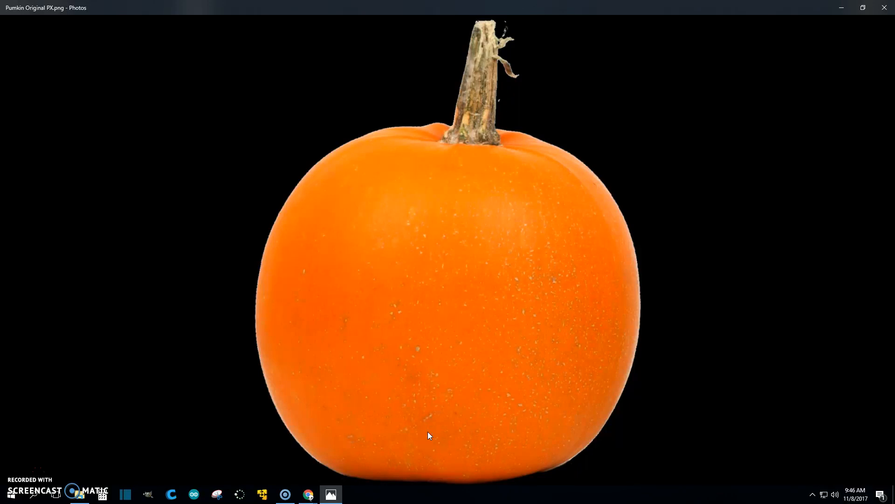
{"action": "left_click", "coordinate": [885, 8]}
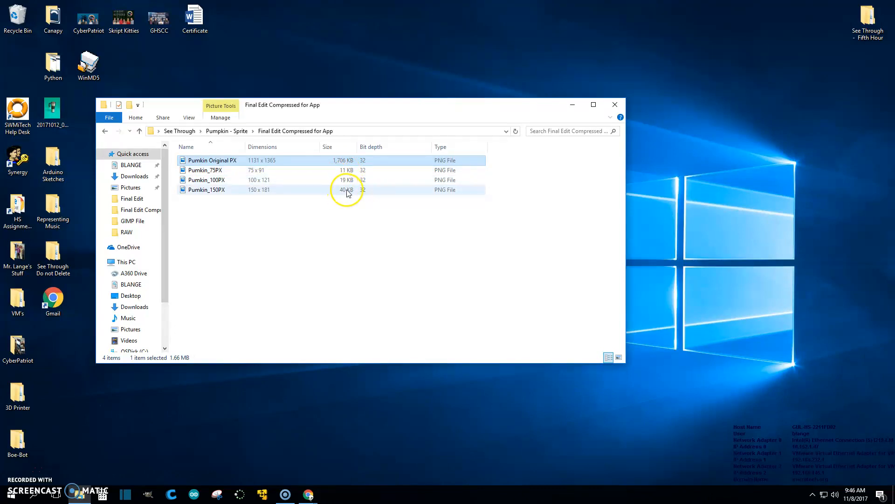
View the Pumkin_75PX image, then close it and the folder window
{"action": "double_click", "coordinate": [322, 170]}
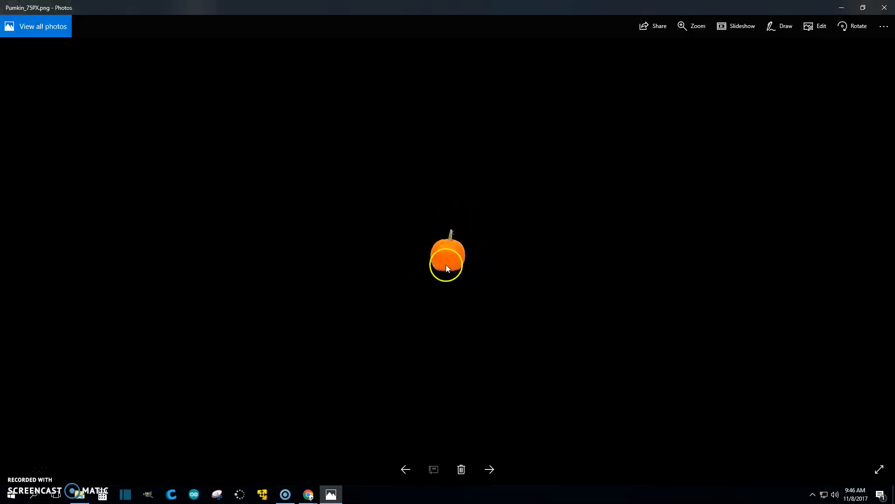
{"action": "left_click", "coordinate": [888, 9]}
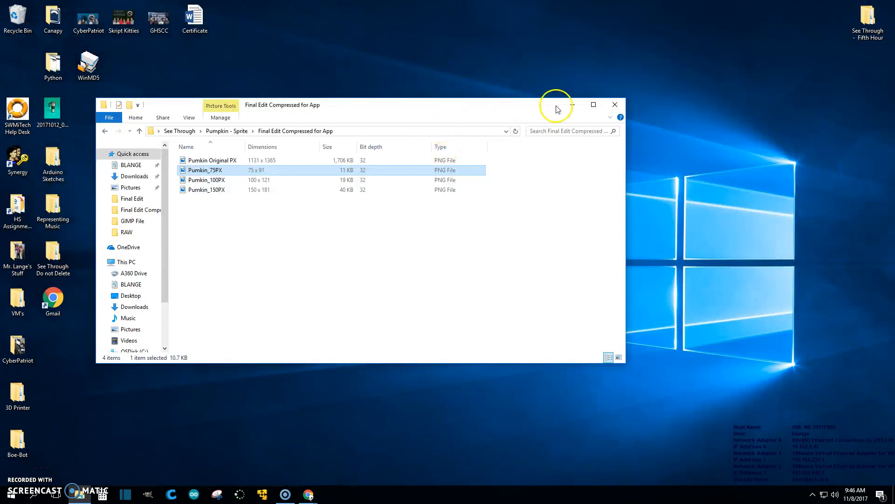
{"action": "left_click", "coordinate": [613, 109]}
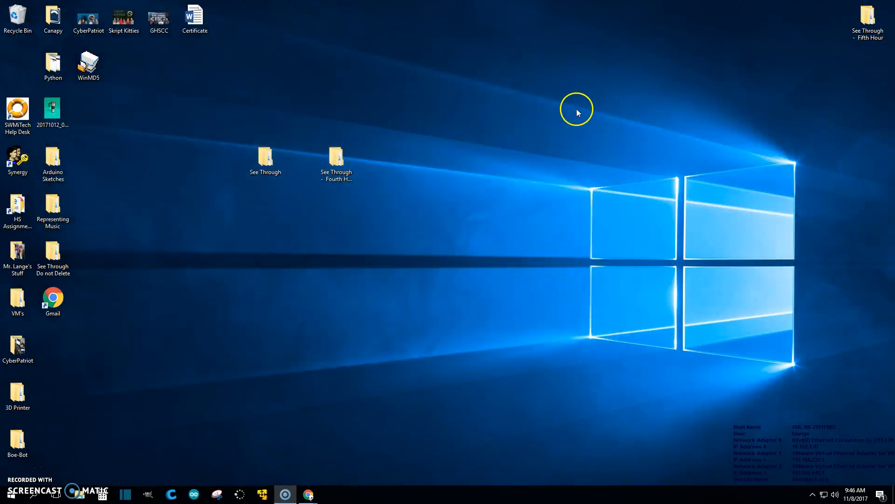
View the Cactus Under Stars_Text image from See Through - Fourth Hour's compressed background folder and close it
{"action": "double_click", "coordinate": [341, 163]}
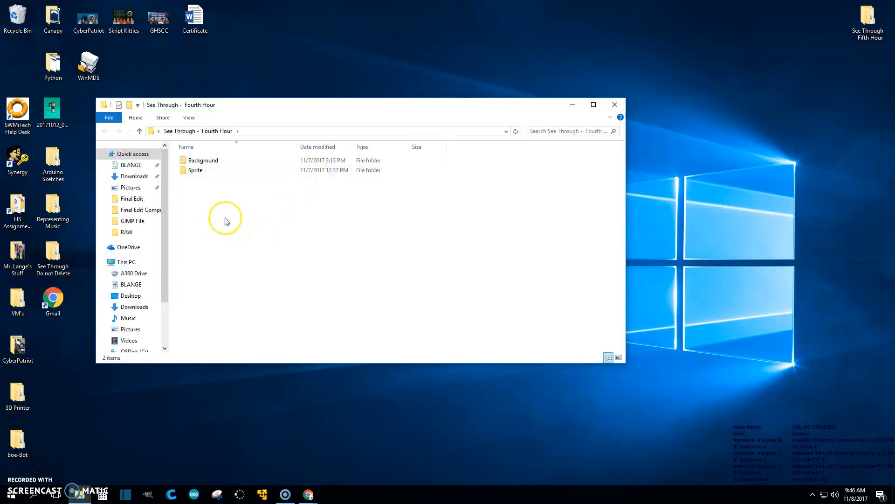
{"action": "double_click", "coordinate": [206, 165]}
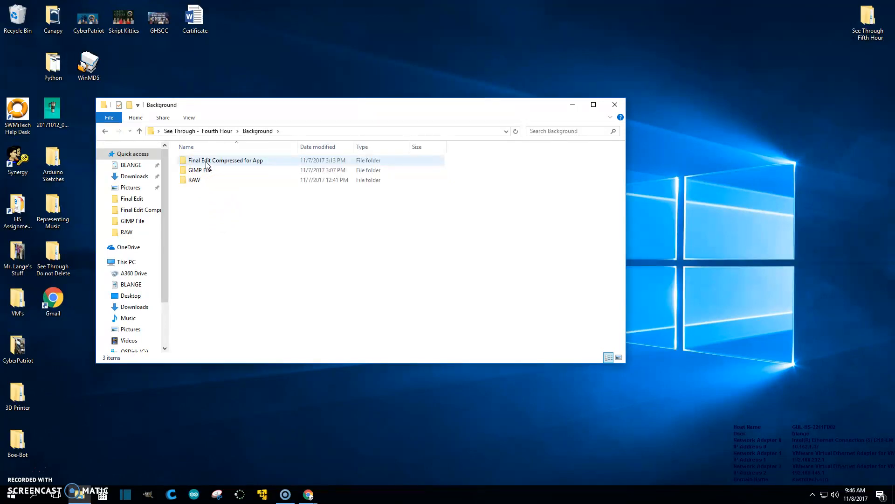
{"action": "double_click", "coordinate": [207, 163]}
{"action": "double_click", "coordinate": [207, 159]}
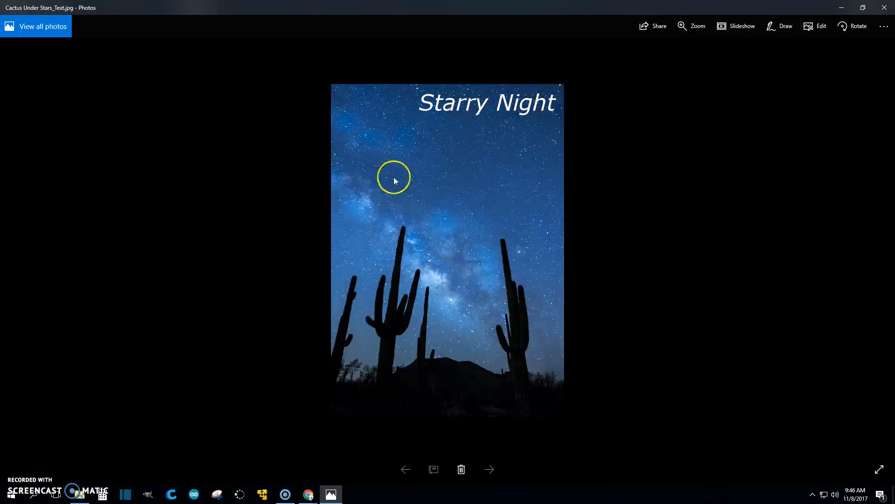
{"action": "left_click", "coordinate": [886, 8]}
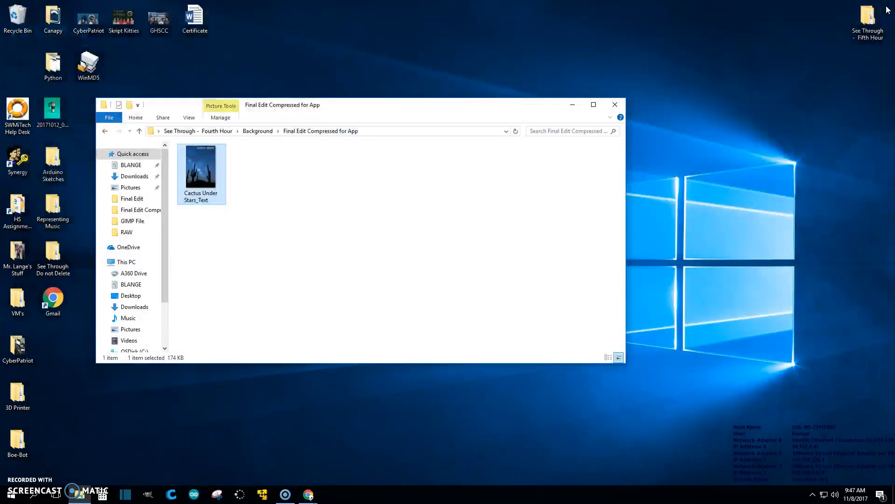
Return to the See Through - Fourth Hour folder and select its Sprite folder
{"action": "left_click", "coordinate": [105, 132]}
{"action": "left_click", "coordinate": [106, 132]}
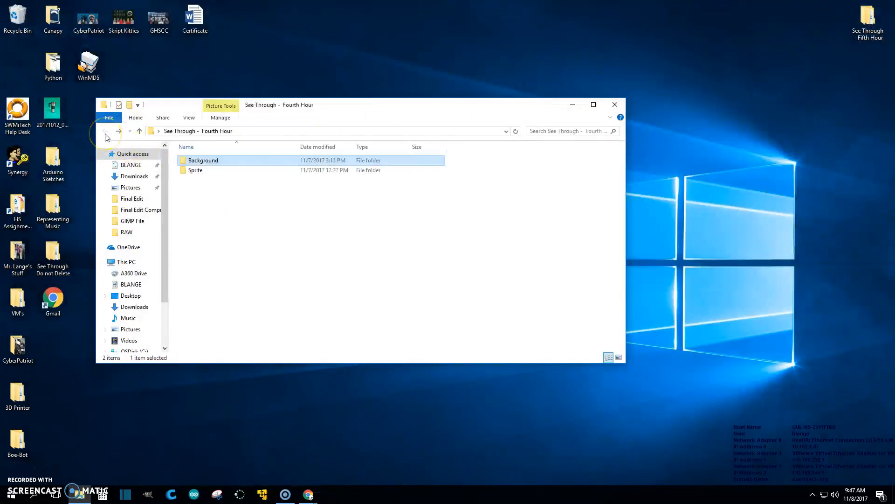
{"action": "left_click", "coordinate": [192, 171]}
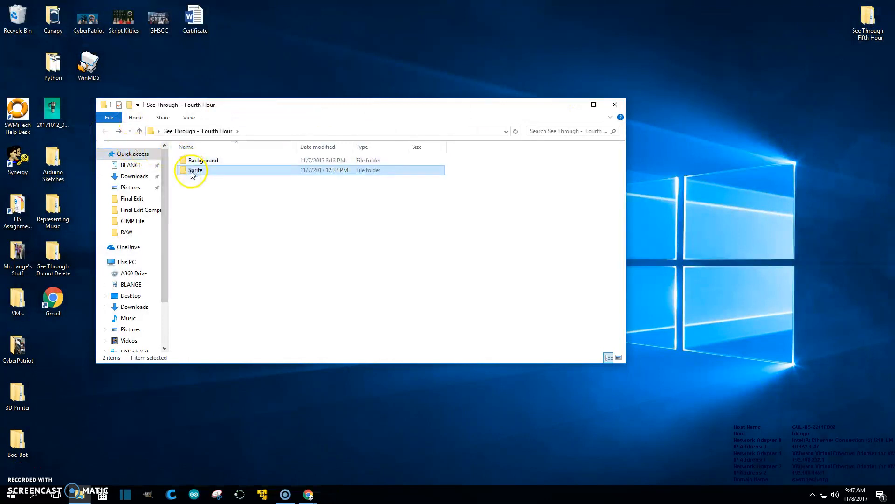
Bring up Pexels in Chrome, search for "moon", and open the full-size download of Full Moon Near Snowcap Mountain
{"action": "left_click_drag", "start_coordinate": [894, 139], "coordinate": [369, 7]}
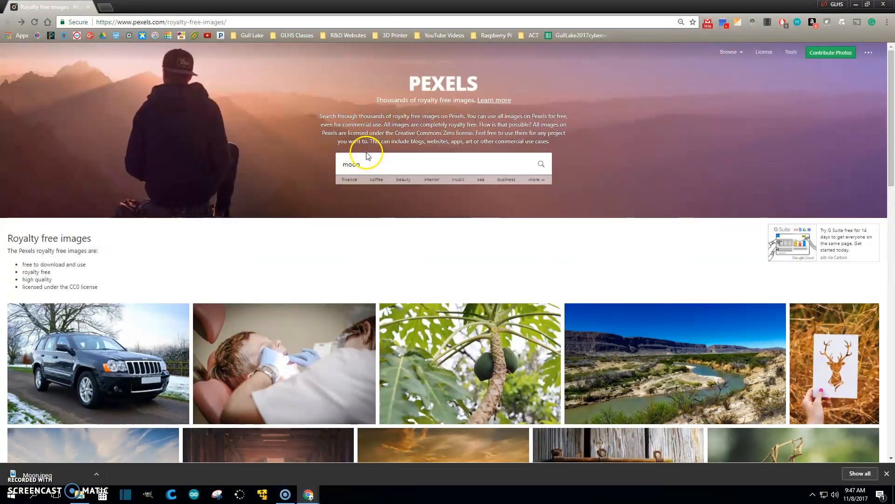
{"action": "left_click", "coordinate": [541, 164]}
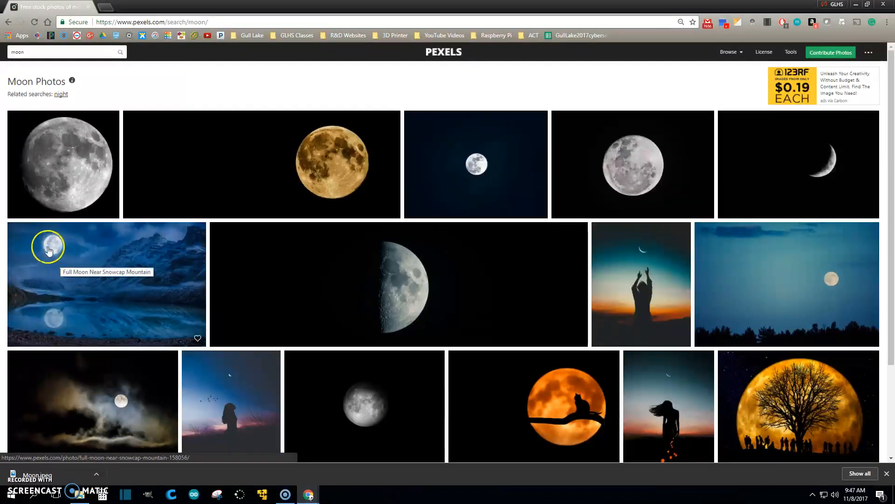
{"action": "left_click", "coordinate": [88, 273]}
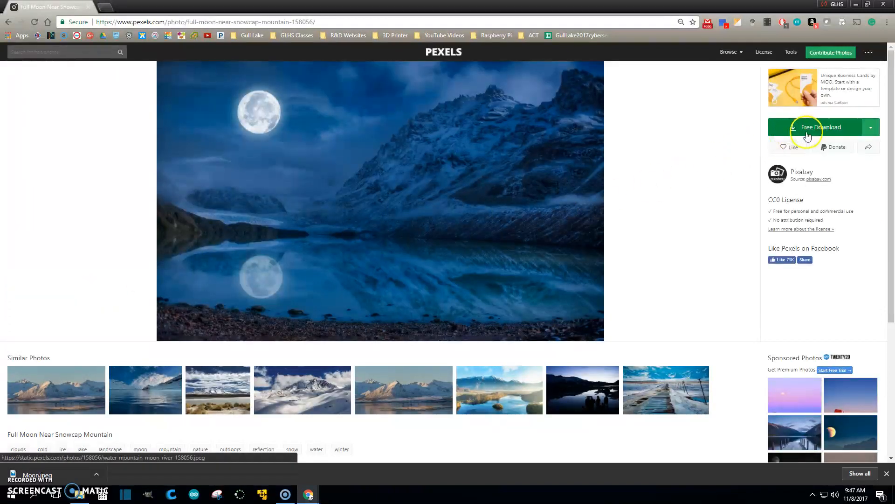
{"action": "left_click", "coordinate": [818, 131]}
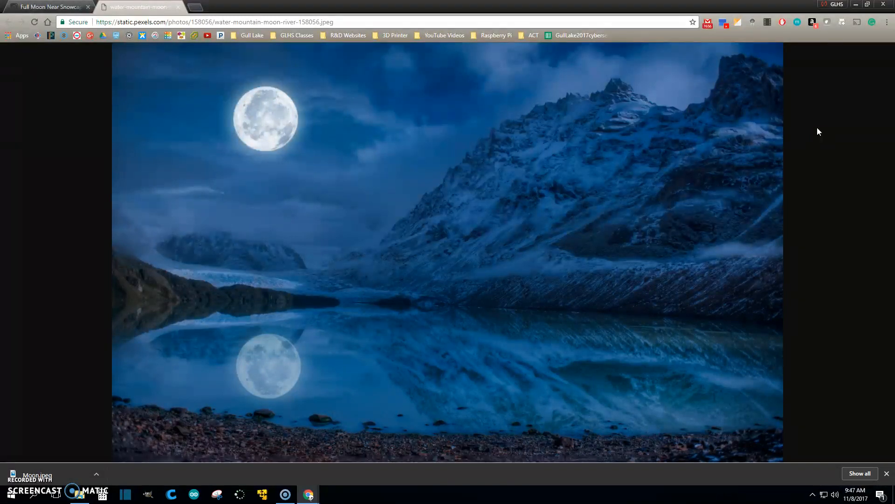
Save the full-size photo as a JPEG named Moon in Desktop > See Through - Fourth Hour > Sprite > RAW
{"action": "right_click", "coordinate": [338, 193]}
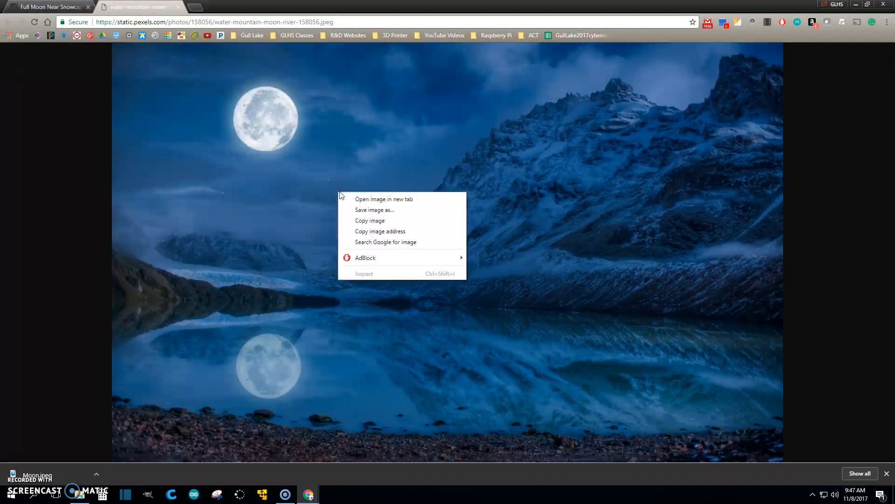
{"action": "left_click", "coordinate": [376, 210]}
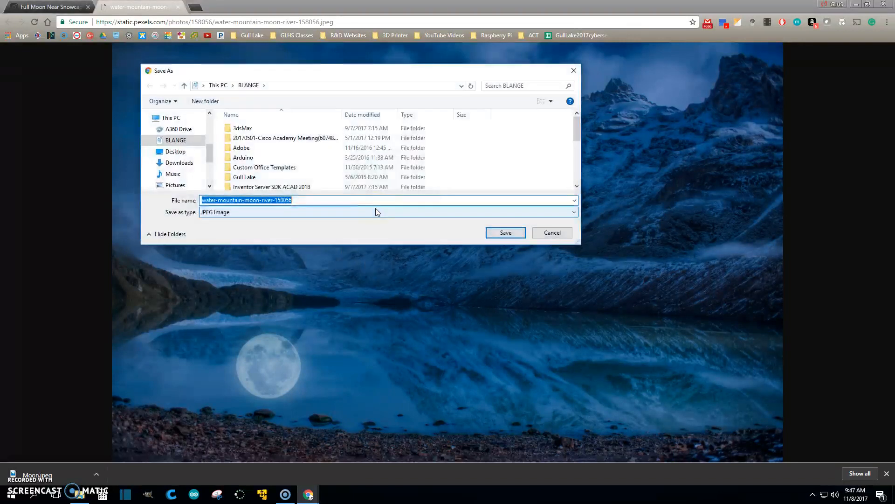
{"action": "left_click", "coordinate": [187, 156]}
{"action": "scroll", "coordinate": [280, 157], "scroll_direction": "down", "scroll_amount": 5}
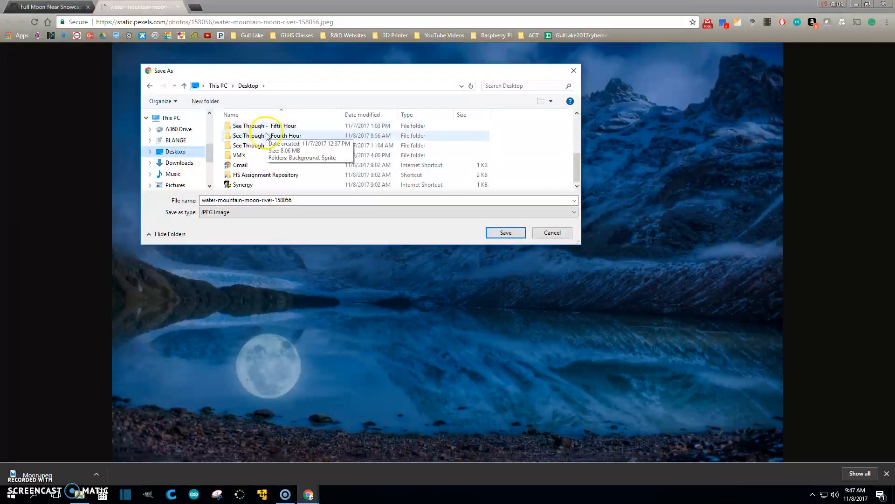
{"action": "double_click", "coordinate": [263, 136]}
{"action": "left_click", "coordinate": [240, 141]}
{"action": "double_click", "coordinate": [241, 141]}
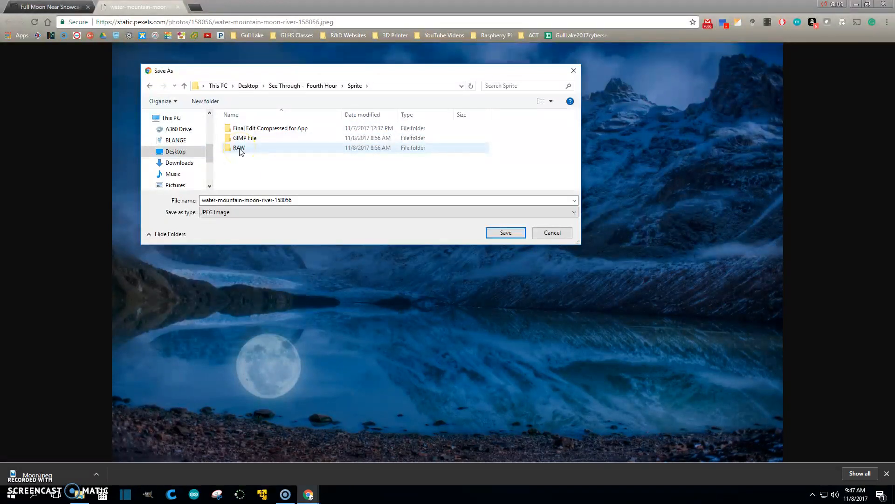
{"action": "double_click", "coordinate": [240, 149]}
{"action": "left_click", "coordinate": [303, 200]}
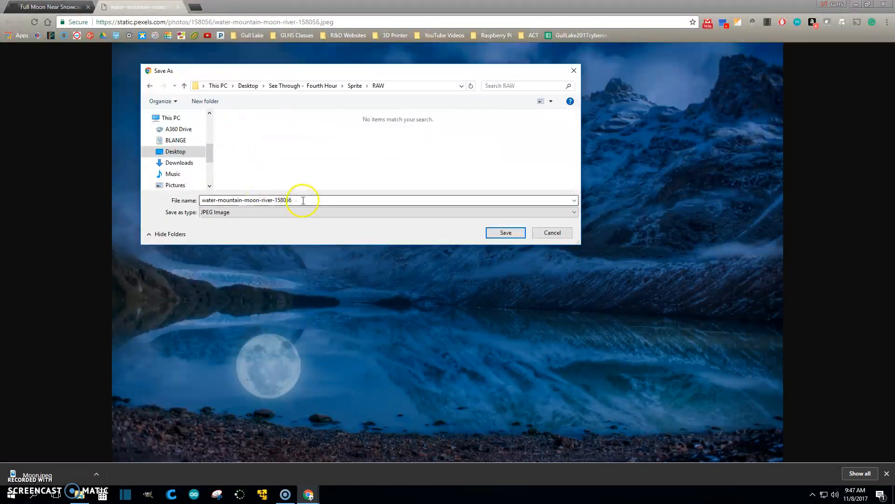
{"action": "key", "text": "ctrl+a"}
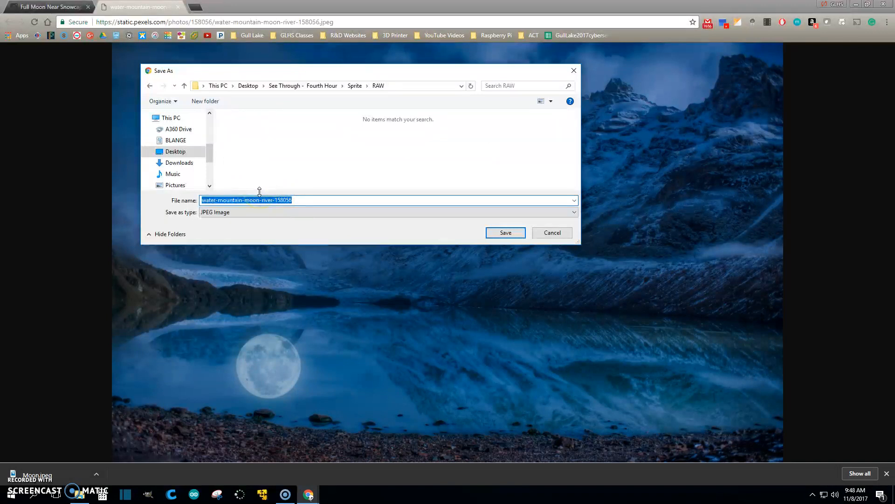
{"action": "type", "text": "Moon"}
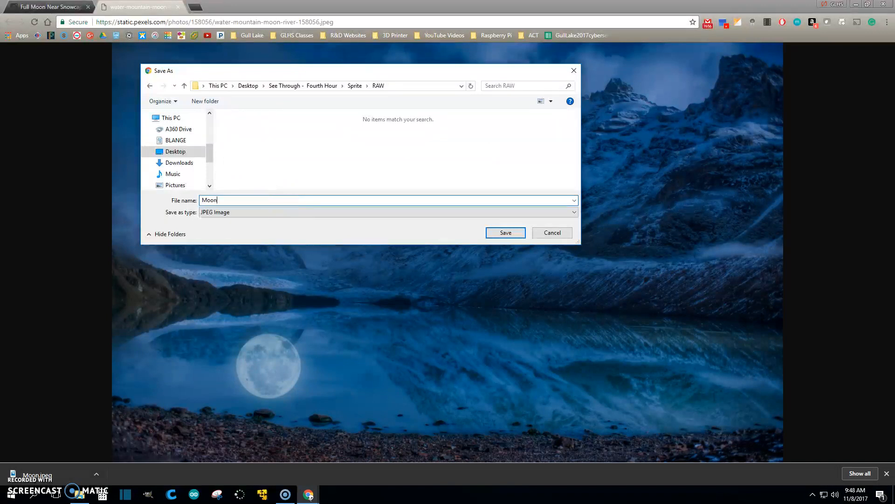
{"action": "left_click", "coordinate": [498, 233]}
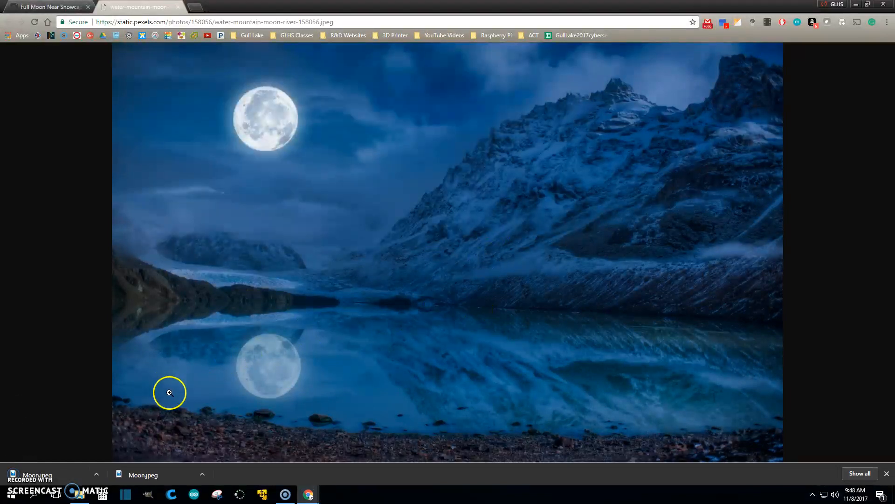
Move the browser off this screen and rename the Sprite folder in See Through - Fourth Hour to "Moon - Sprite"
{"action": "left_click_drag", "start_coordinate": [625, 5], "coordinate": [894, 79]}
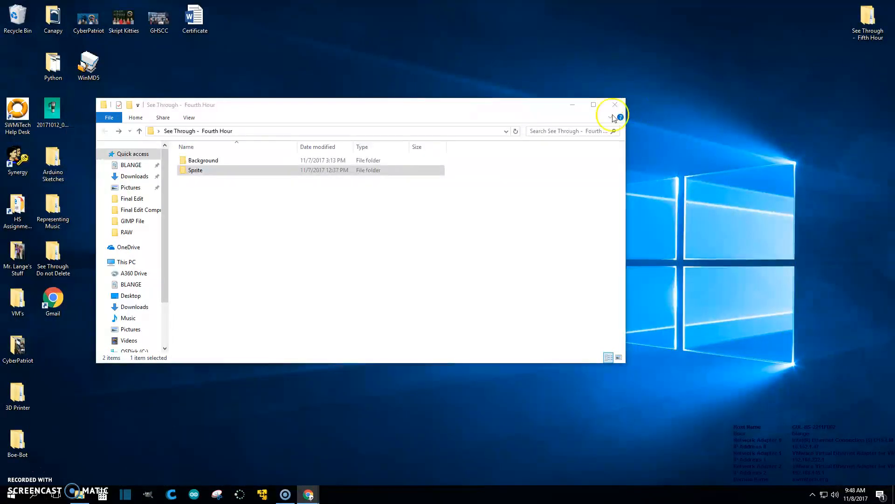
{"action": "left_click", "coordinate": [190, 172]}
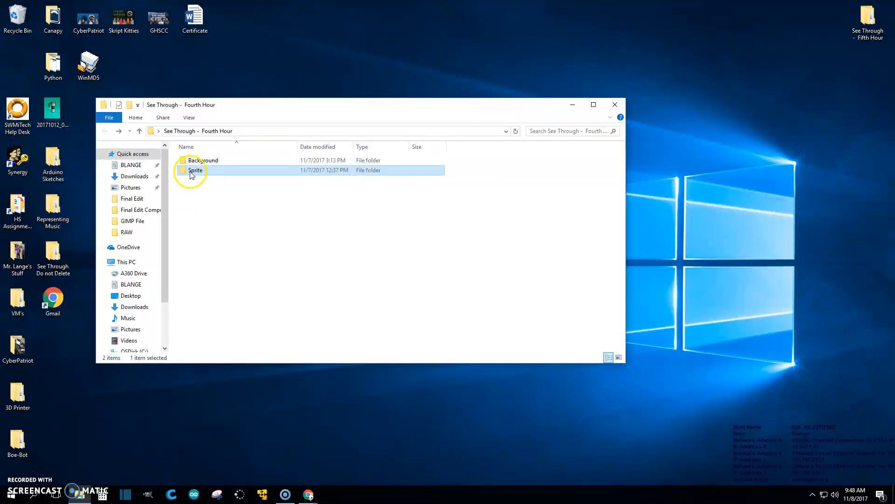
{"action": "left_click", "coordinate": [191, 173]}
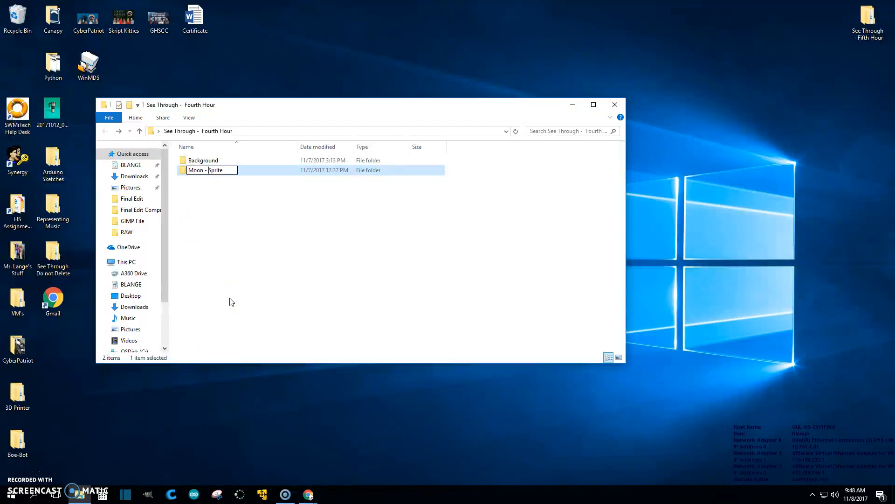
{"action": "left_click", "coordinate": [286, 255]}
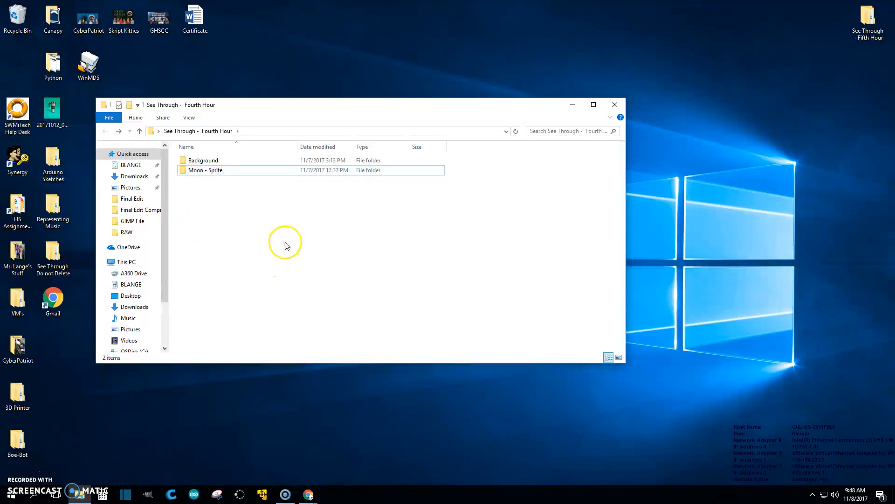
View the Moon image in the RAW folder of Moon - Sprite, then close the image viewer
{"action": "double_click", "coordinate": [201, 172]}
{"action": "double_click", "coordinate": [199, 180]}
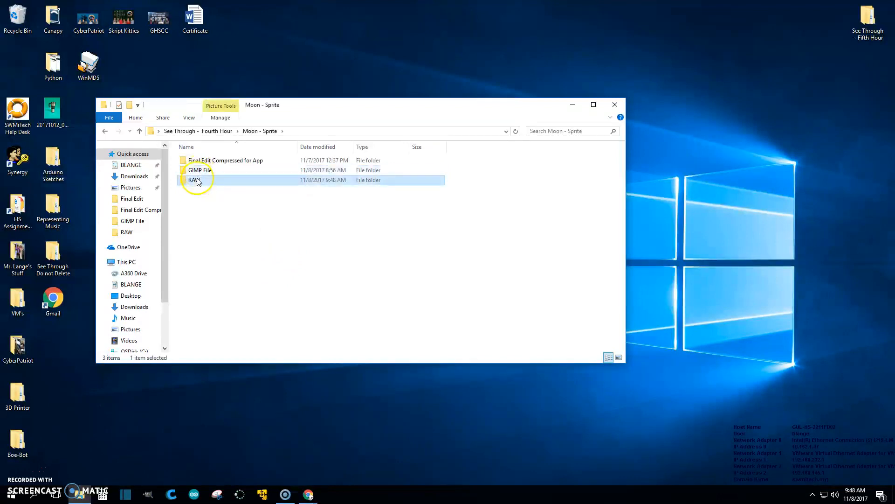
{"action": "double_click", "coordinate": [197, 162]}
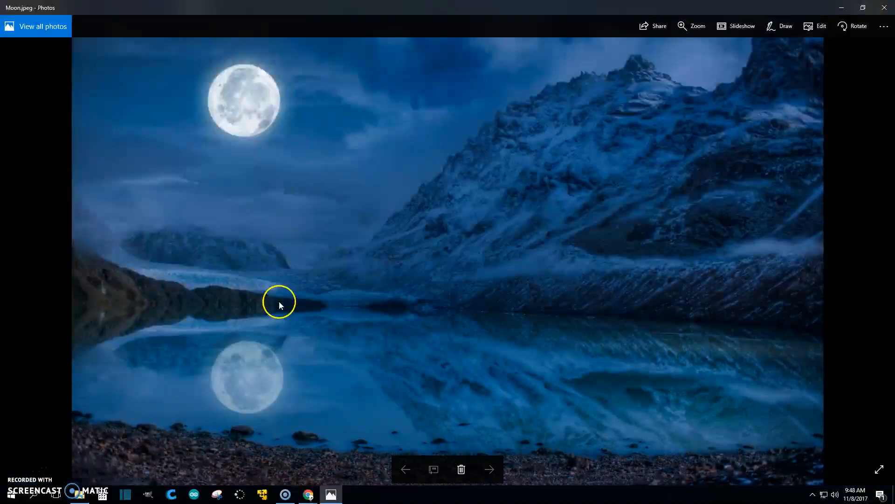
{"action": "left_click", "coordinate": [885, 7]}
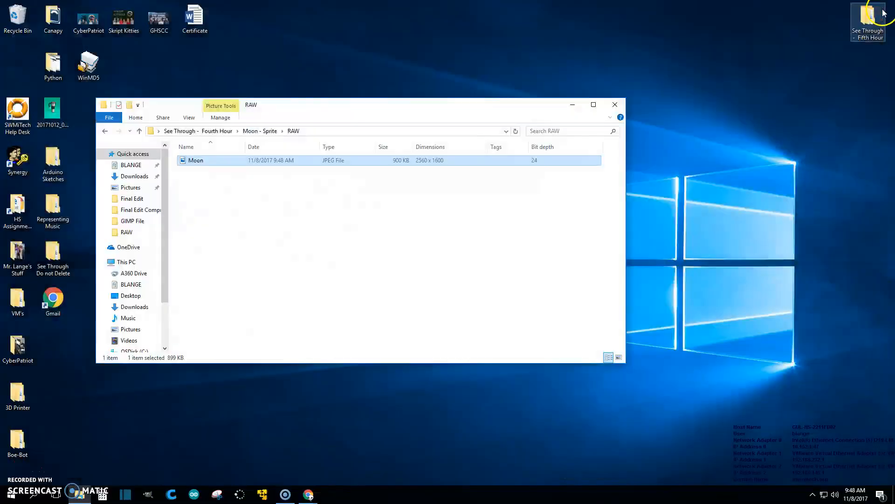
Launch GIMP, load the Moon JPEG from the RAW folder into it, and move the folder window out of the way
{"action": "left_click", "coordinate": [149, 495]}
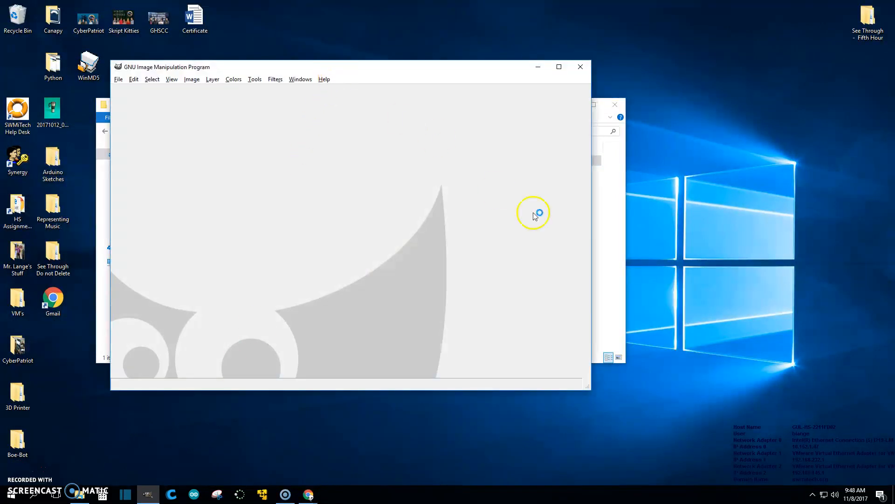
{"action": "left_click", "coordinate": [602, 262]}
{"action": "left_click_drag", "start_coordinate": [448, 105], "coordinate": [893, 140]}
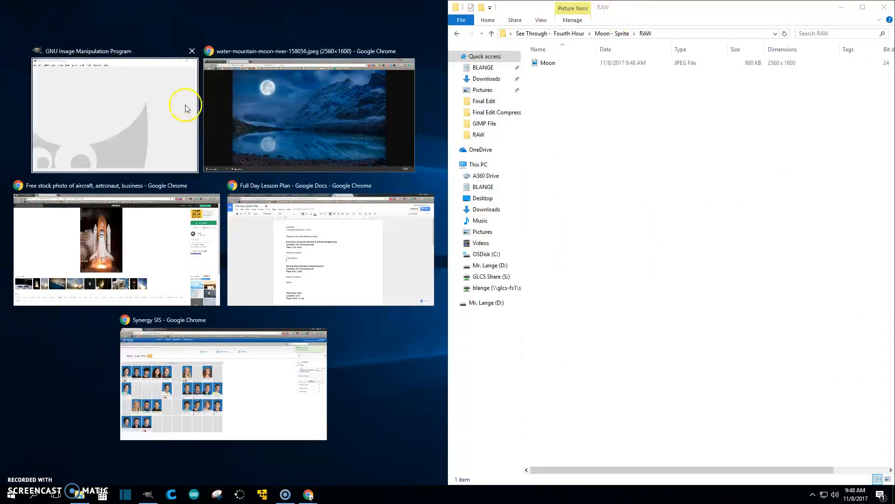
{"action": "left_click", "coordinate": [186, 107]}
{"action": "left_click_drag", "start_coordinate": [548, 64], "coordinate": [168, 223]}
{"action": "left_click_drag", "start_coordinate": [519, 74], "coordinate": [435, 49]}
{"action": "left_click_drag", "start_coordinate": [809, 13], "coordinate": [894, 101]}
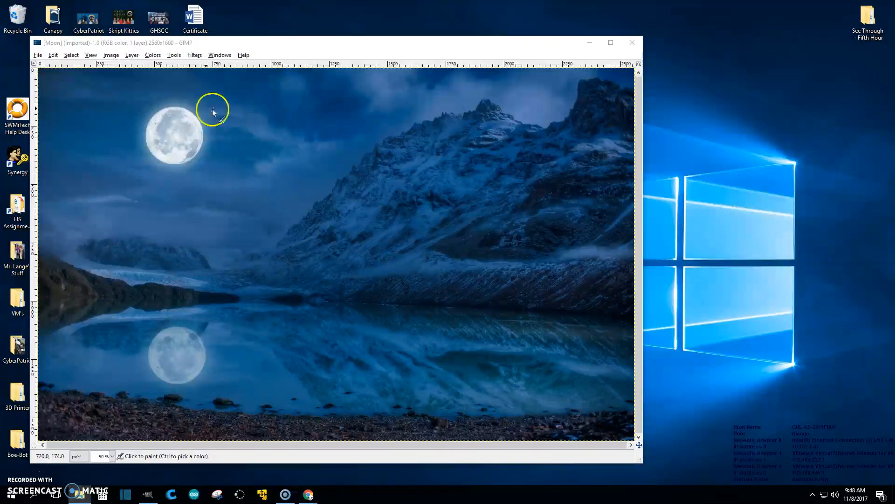
Save the imported image as Moon.xcf in the GIMP File folder of Moon - Sprite
{"action": "left_click", "coordinate": [37, 55]}
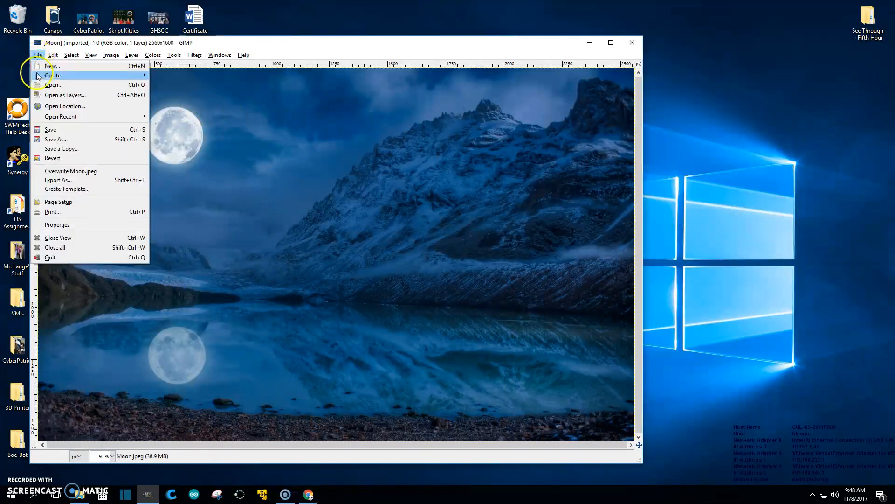
{"action": "left_click", "coordinate": [61, 140]}
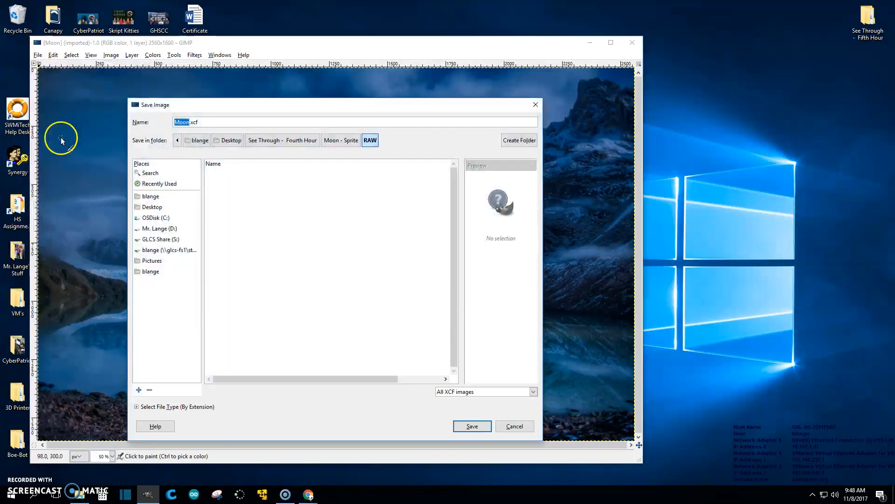
{"action": "left_click", "coordinate": [340, 141]}
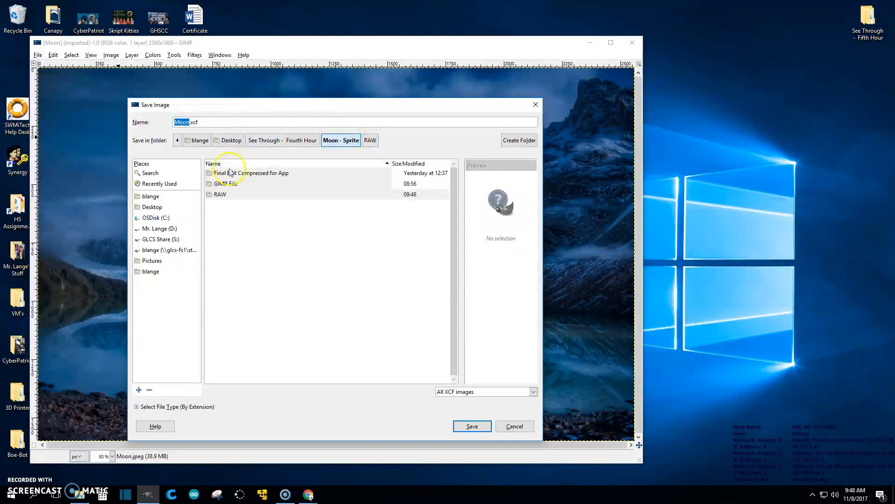
{"action": "double_click", "coordinate": [228, 184]}
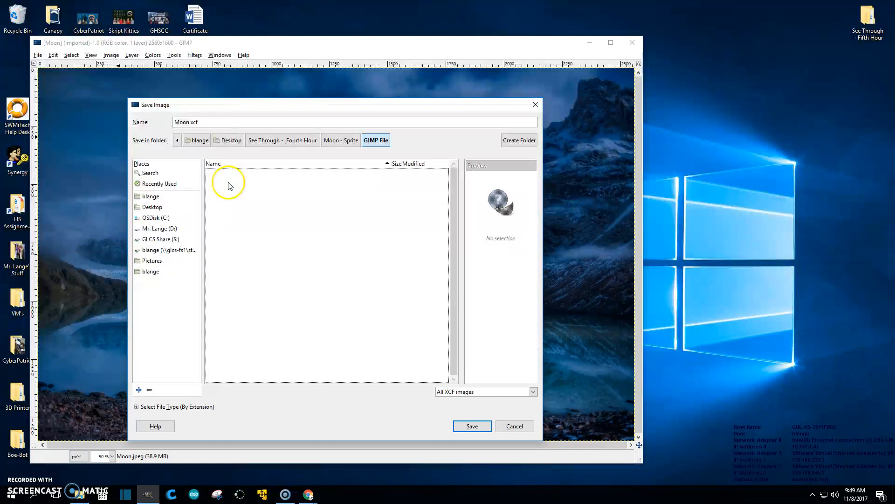
{"action": "left_click", "coordinate": [196, 123]}
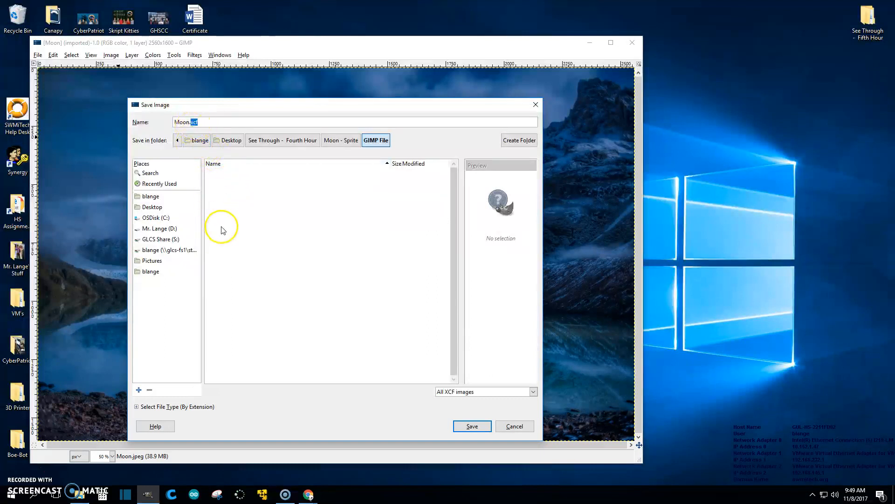
{"action": "left_click", "coordinate": [472, 426]}
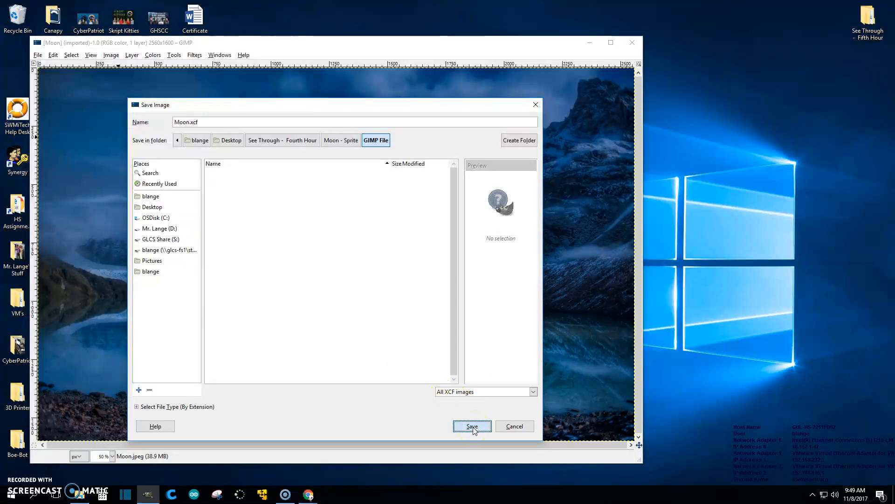
Check the saved Moon file in the GIMP File folder of Moon - Sprite, then clear the folder window from view
{"action": "left_click_drag", "start_coordinate": [894, 105], "coordinate": [294, 87]}
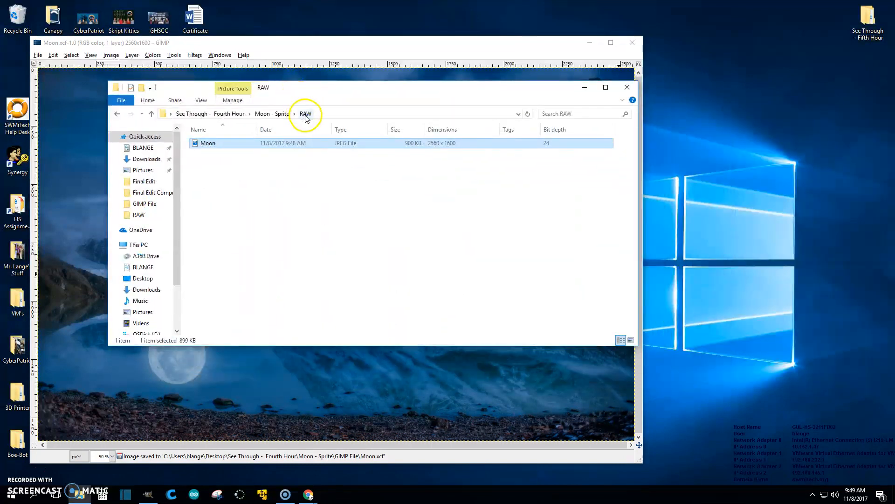
{"action": "left_click", "coordinate": [282, 114]}
{"action": "left_click", "coordinate": [223, 154]}
{"action": "double_click", "coordinate": [223, 154]}
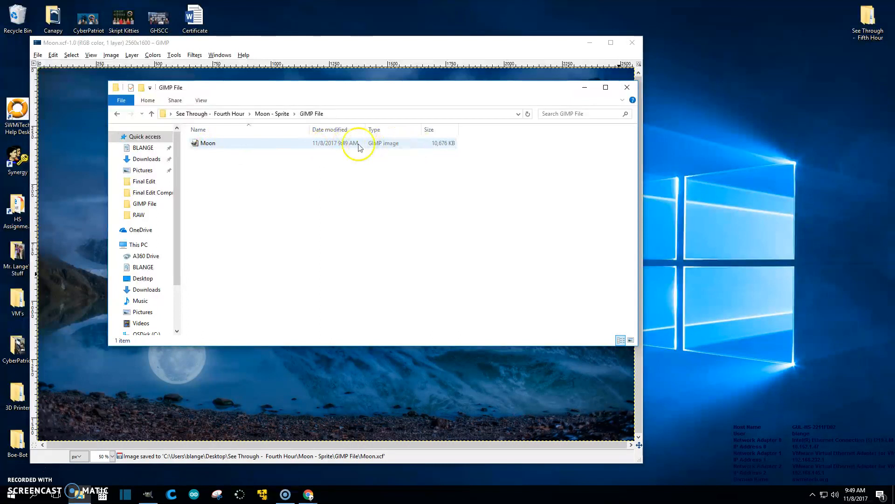
{"action": "left_click", "coordinate": [293, 80]}
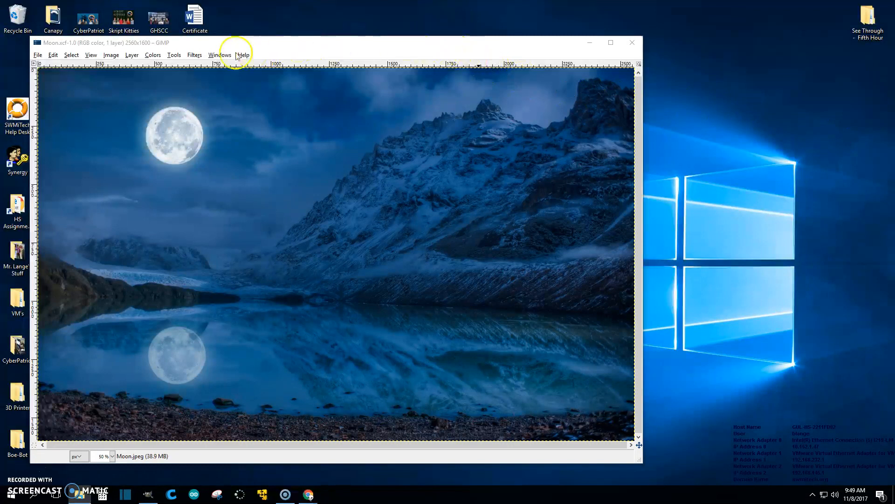
Open a new toolbox in GIMP and arrange it beside the Moon.xcf image window
{"action": "left_click", "coordinate": [219, 55]}
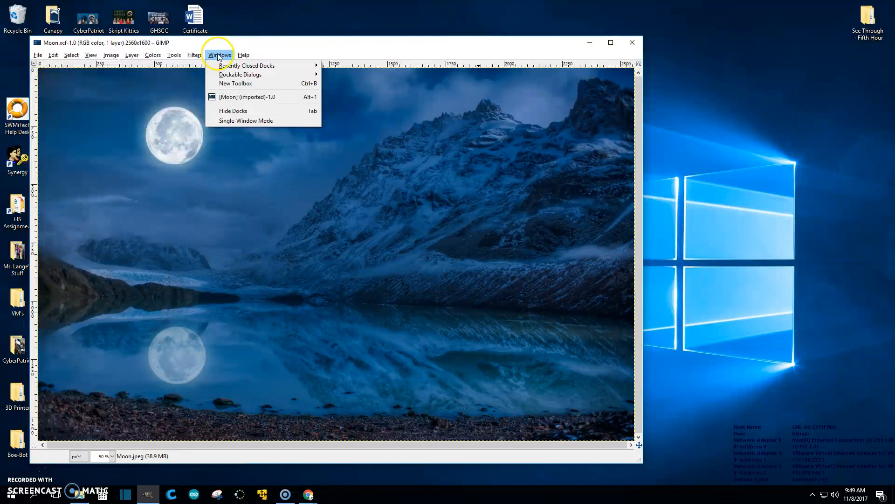
{"action": "left_click", "coordinate": [231, 84]}
{"action": "left_click_drag", "start_coordinate": [229, 9], "coordinate": [673, 83]}
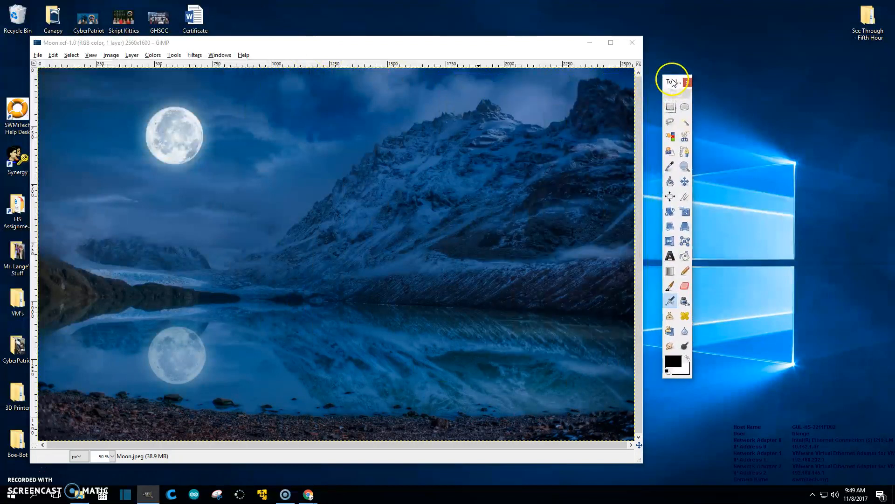
{"action": "mouse_move", "coordinate": [499, 39]}
{"action": "left_mouse_down"}
{"action": "mouse_move", "coordinate": [502, 62]}
{"action": "mouse_move", "coordinate": [110, 499]}
{"action": "mouse_move", "coordinate": [456, 28]}
{"action": "mouse_move", "coordinate": [502, 16]}
{"action": "mouse_move", "coordinate": [494, 26]}
{"action": "left_mouse_up"}
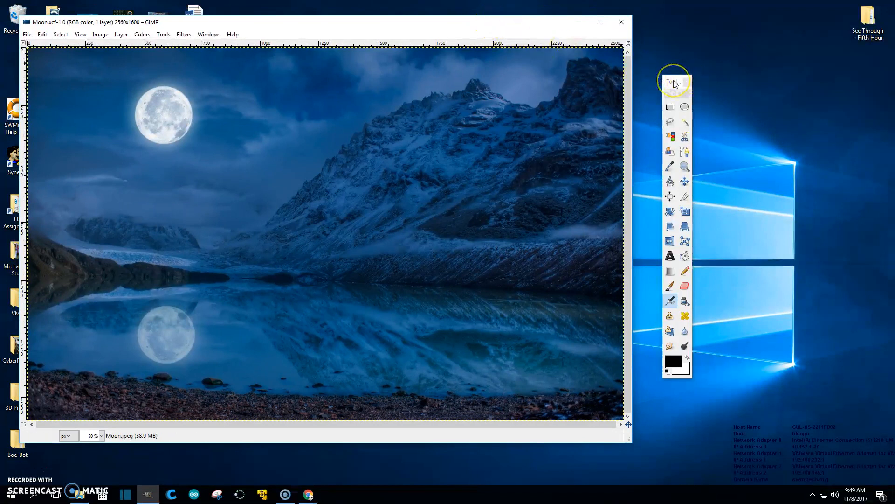
{"action": "left_click_drag", "start_coordinate": [674, 83], "coordinate": [669, 48]}
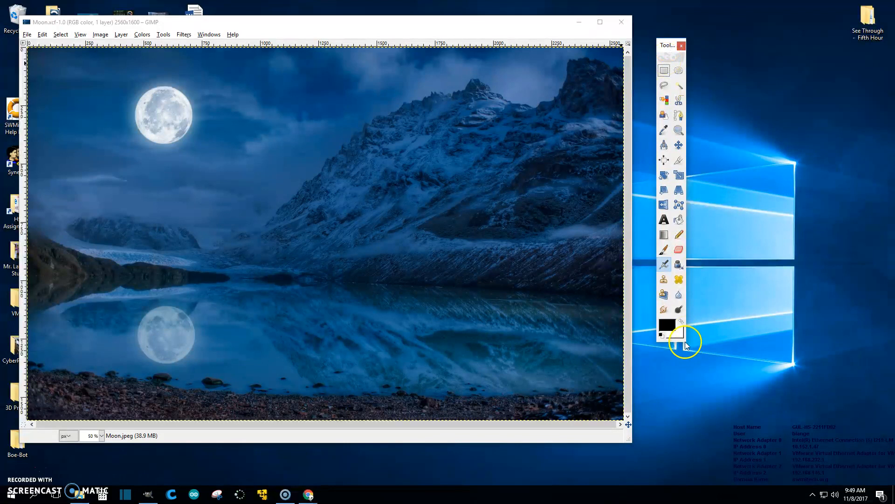
Widen the toolbox, then open the Tool Options dialog and place it beside the toolbox
{"action": "left_click_drag", "start_coordinate": [688, 342], "coordinate": [709, 245]}
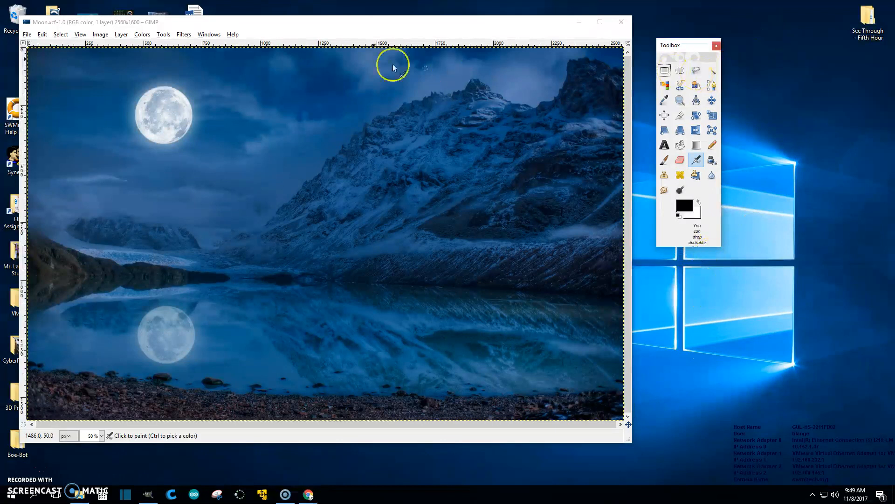
{"action": "left_click", "coordinate": [199, 35]}
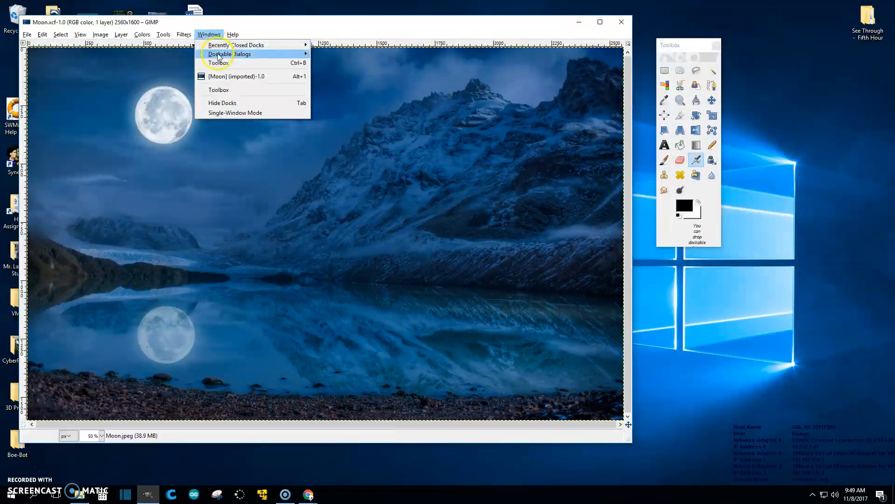
{"action": "mouse_move", "coordinate": [218, 55]}
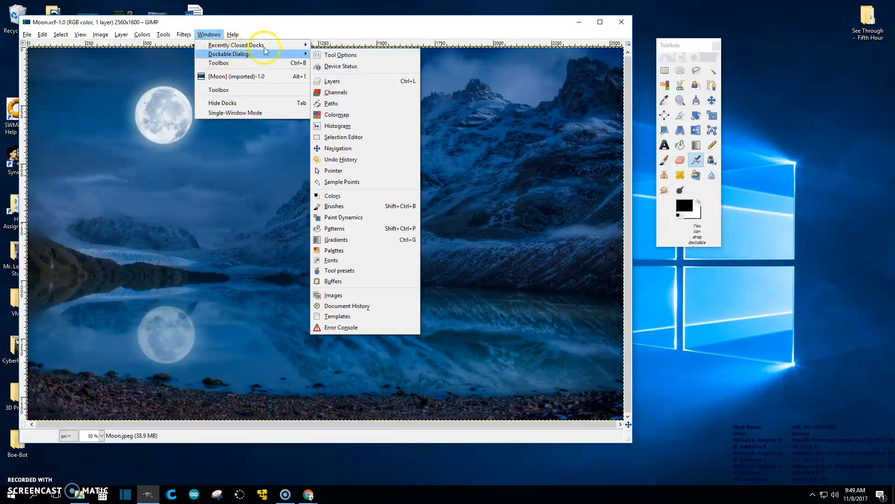
{"action": "left_click", "coordinate": [330, 55]}
{"action": "left_click_drag", "start_coordinate": [313, 12], "coordinate": [777, 48]}
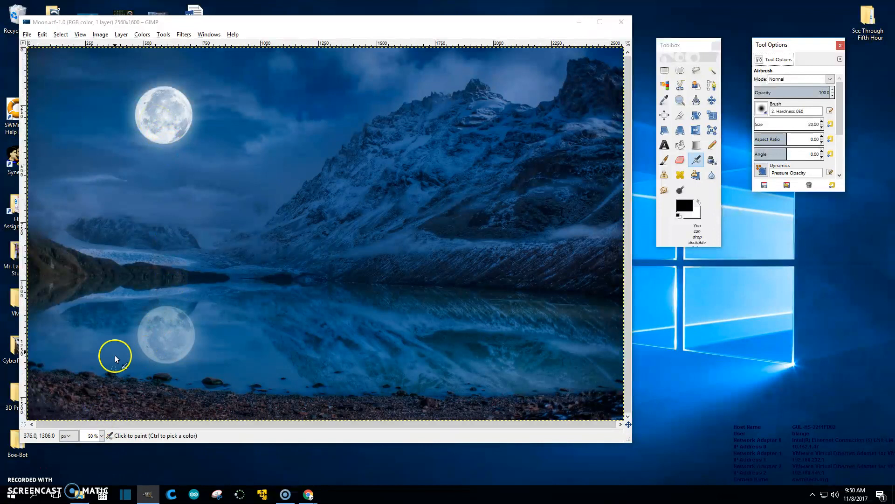
Draw a crop rectangle of about 261 × 246 px around the moon in the sky with the Crop tool
{"action": "left_click", "coordinate": [162, 113]}
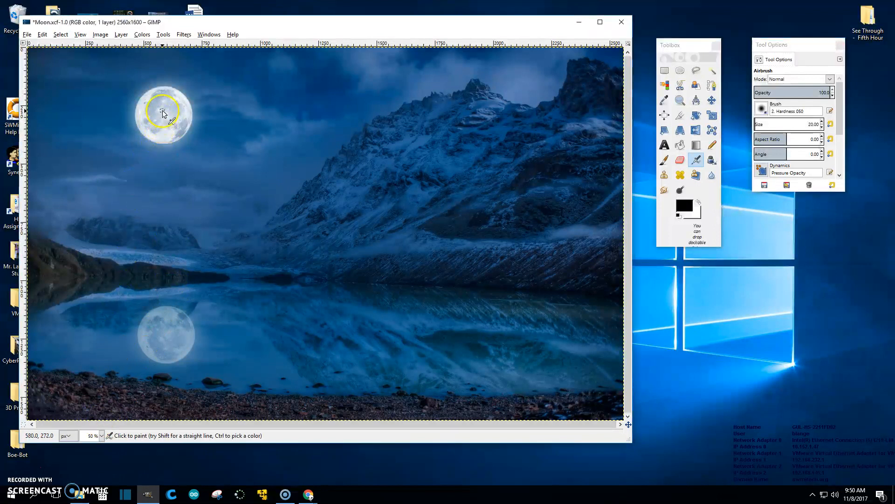
{"action": "scroll", "coordinate": [165, 110], "scroll_direction": "up", "scroll_amount": 4, "text": "ctrl"}
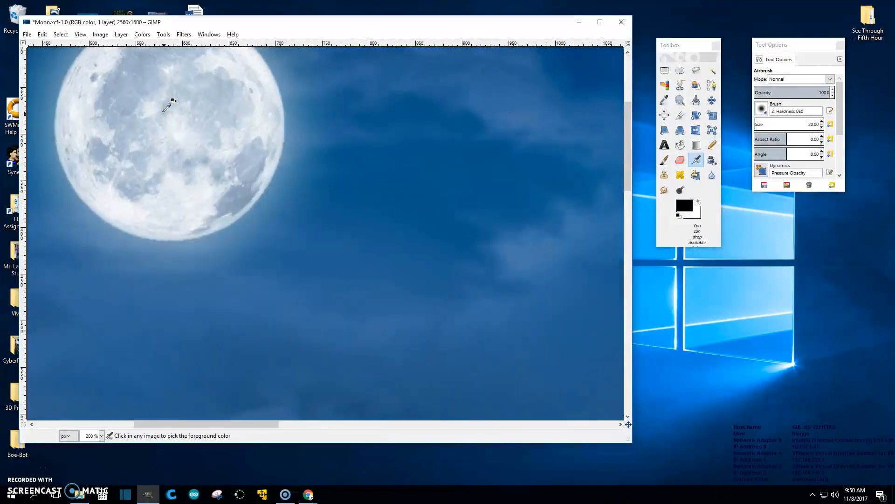
{"action": "scroll", "coordinate": [162, 111], "scroll_direction": "up", "scroll_amount": 2, "text": "ctrl"}
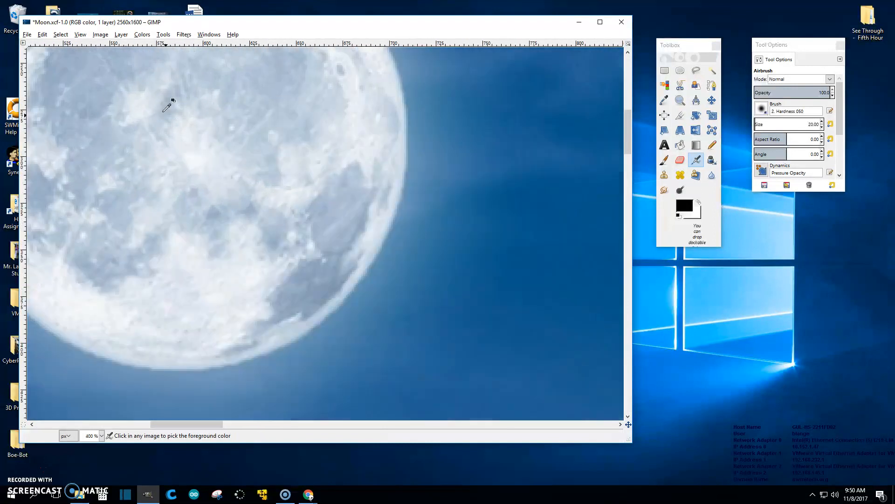
{"action": "scroll", "coordinate": [162, 111], "scroll_direction": "down", "scroll_amount": 1, "text": "ctrl"}
{"action": "left_click_drag", "start_coordinate": [224, 425], "coordinate": [191, 424]}
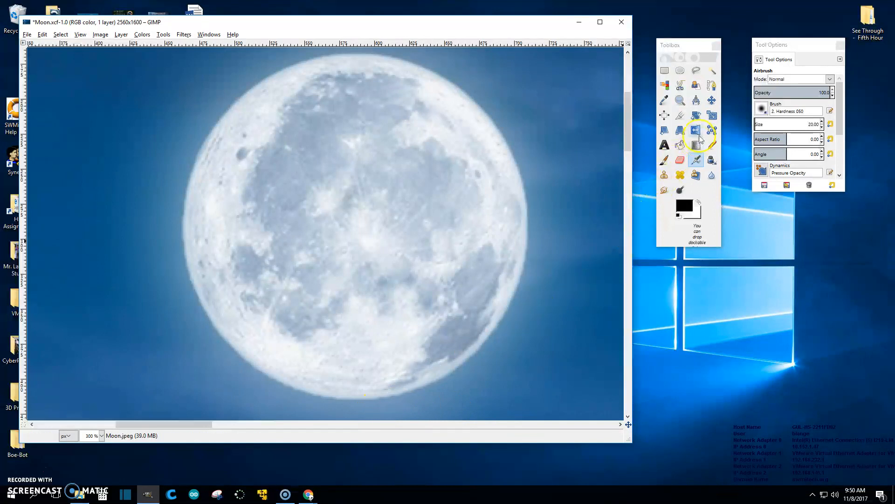
{"action": "left_click", "coordinate": [680, 115]}
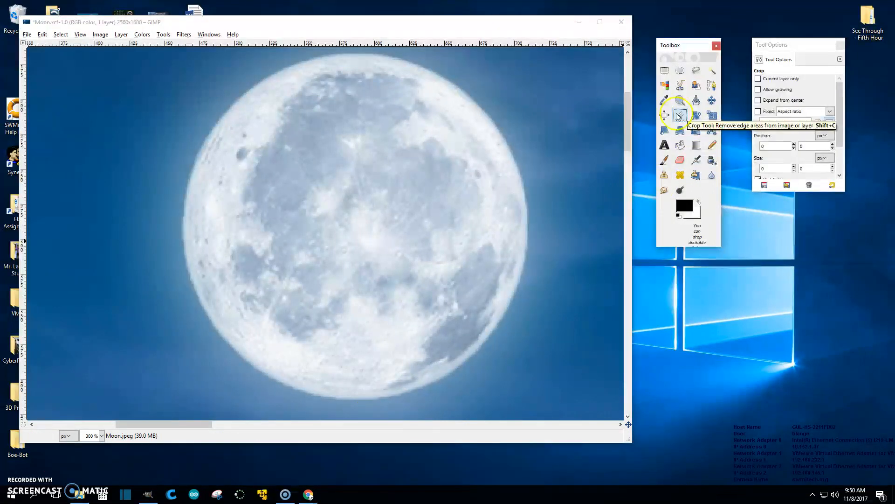
{"action": "mouse_move", "coordinate": [162, 56]}
{"action": "left_mouse_down"}
{"action": "mouse_move", "coordinate": [291, 152]}
{"action": "mouse_move", "coordinate": [386, 249]}
{"action": "mouse_move", "coordinate": [511, 355]}
{"action": "mouse_move", "coordinate": [528, 401]}
{"action": "left_mouse_up"}
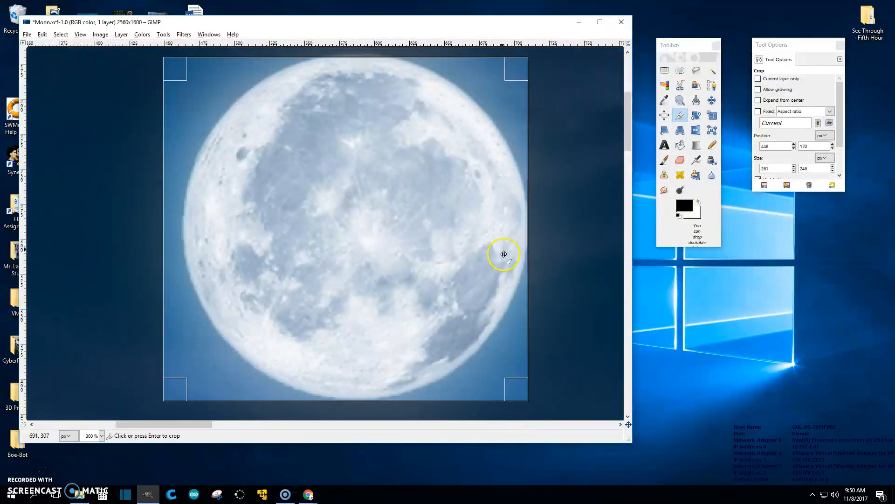
Adjust the crop edges to 250 × 251 px closely around the moon, apply the crop and save the file
{"action": "left_click_drag", "start_coordinate": [514, 234], "coordinate": [516, 235]}
{"action": "left_click_drag", "start_coordinate": [357, 70], "coordinate": [357, 64]}
{"action": "mouse_move", "coordinate": [184, 242]}
{"action": "left_mouse_down"}
{"action": "mouse_move", "coordinate": [174, 246]}
{"action": "mouse_move", "coordinate": [192, 246]}
{"action": "left_mouse_up"}
{"action": "left_click_drag", "start_coordinate": [355, 387], "coordinate": [356, 387]}
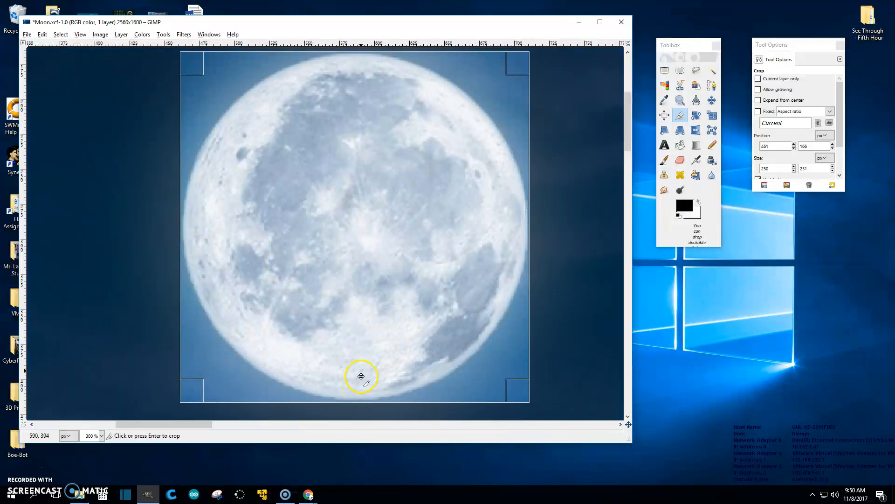
{"action": "left_click", "coordinate": [365, 360]}
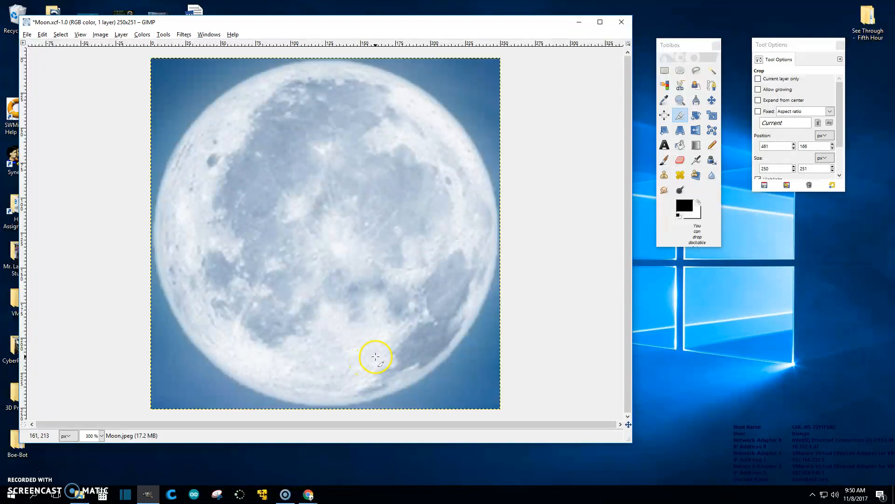
{"action": "key", "text": "ctrl+s"}
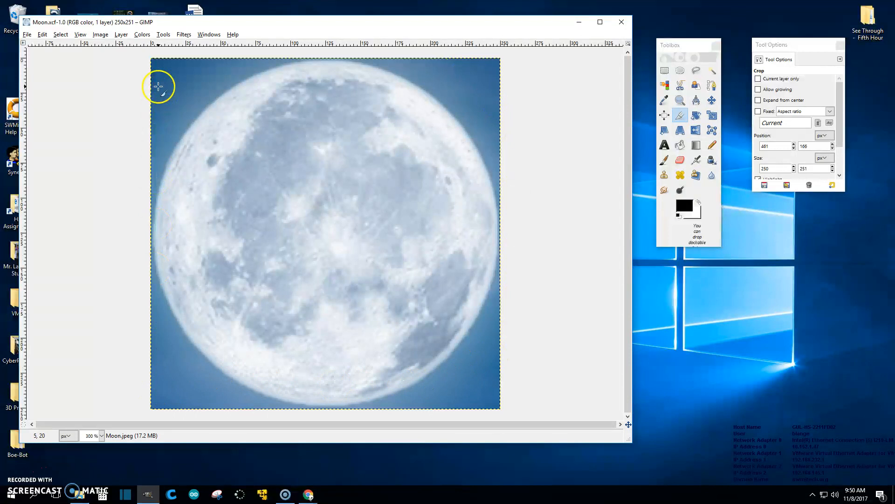
Combine the blue background shades from the image's upper corners into one selection using Select by Color with threshold 15
{"action": "left_click", "coordinate": [666, 86]}
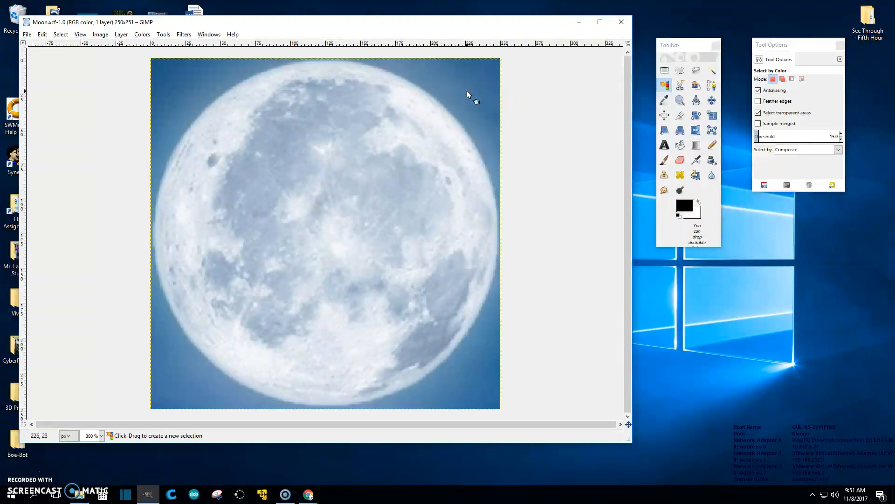
{"action": "key", "text": "shift"}
{"action": "left_click", "coordinate": [471, 74], "text": "shift"}
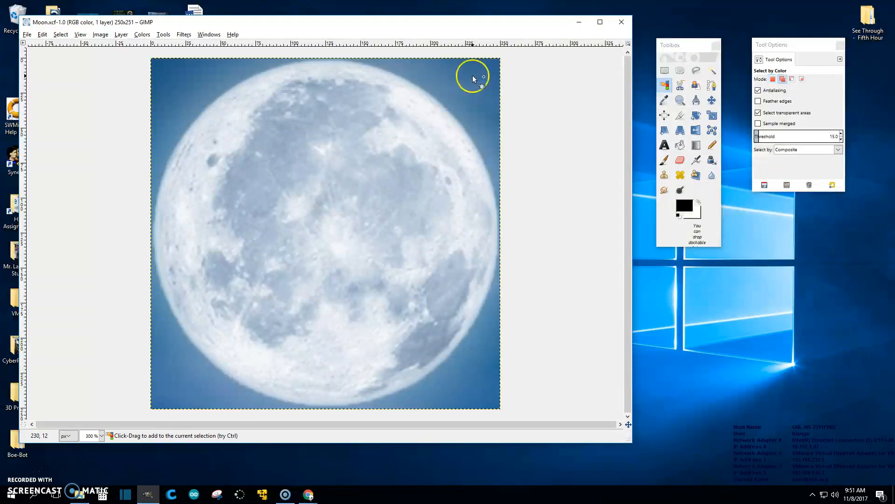
{"action": "left_click", "coordinate": [444, 83], "text": "shift"}
{"action": "left_click", "coordinate": [161, 71], "text": "shift"}
{"action": "left_click", "coordinate": [159, 80], "text": "shift"}
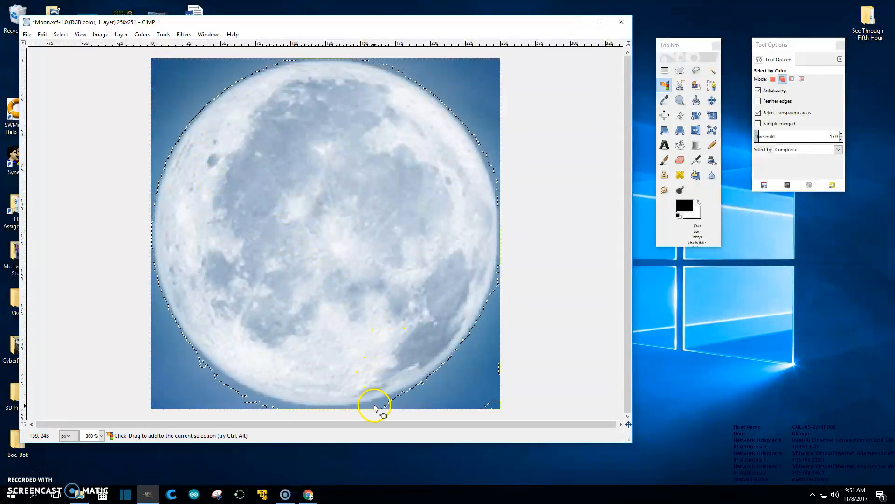
Extend the color selection to the blue shades along the moon's lower edge, undoing additions that catch the moon's surface
{"action": "left_click", "coordinate": [413, 353], "text": "shift"}
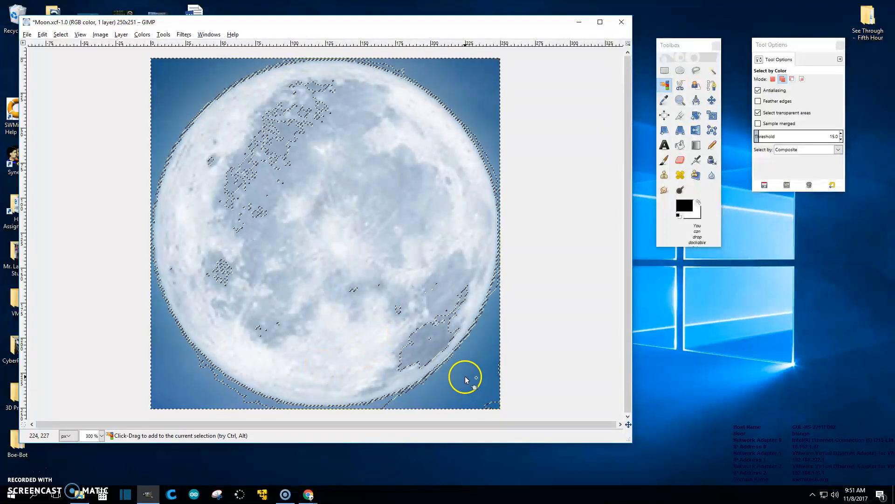
{"action": "key", "text": "ctrl"}
{"action": "left_click_drag", "start_coordinate": [466, 373], "coordinate": [467, 365]}
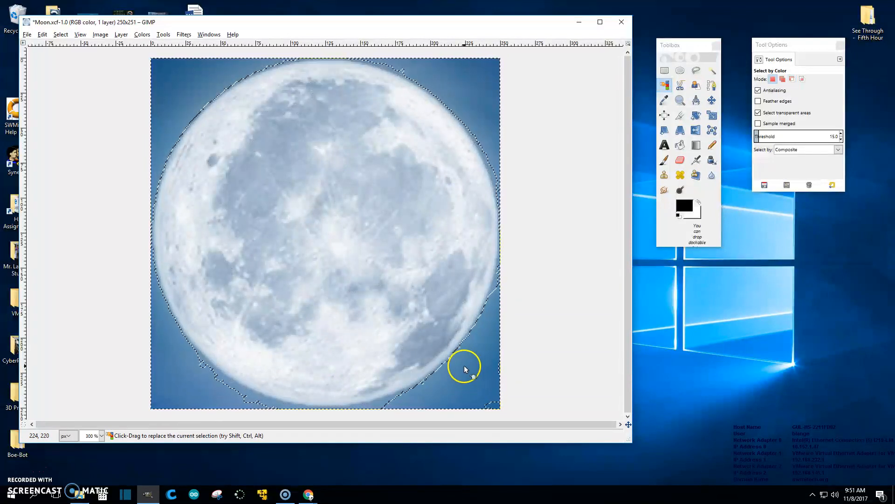
{"action": "left_click", "coordinate": [380, 405], "text": "shift"}
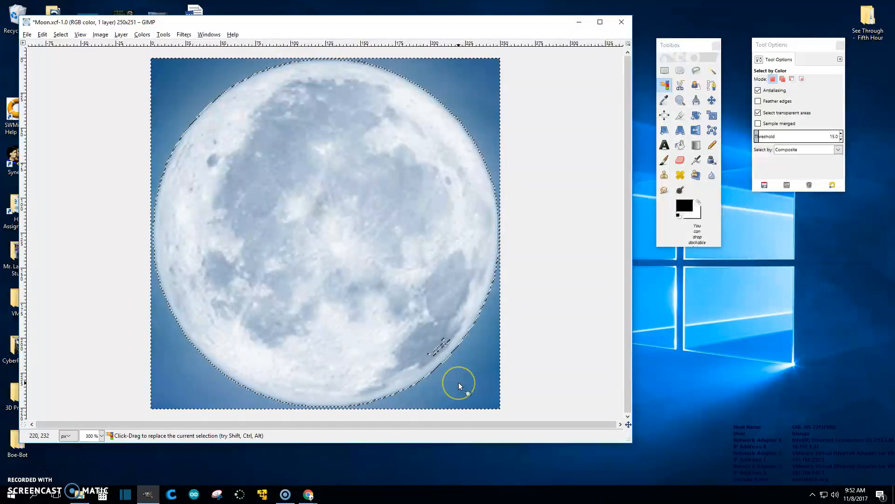
{"action": "left_click", "coordinate": [440, 376]}
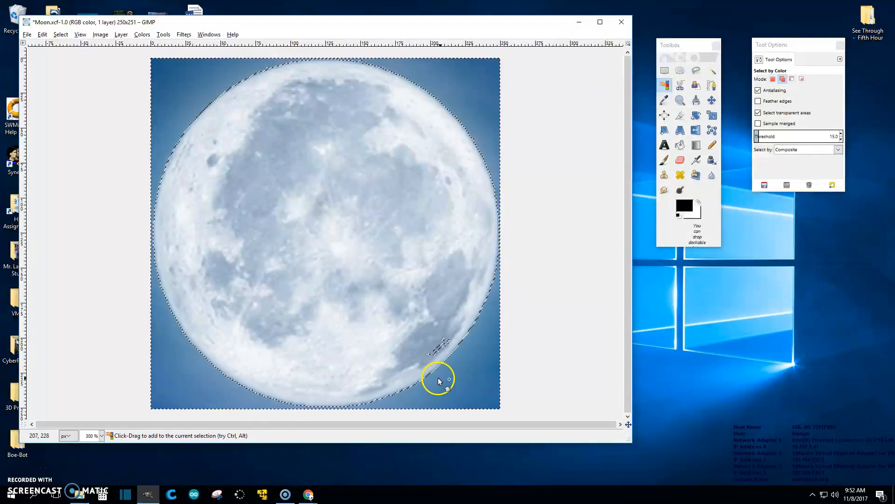
{"action": "key", "text": "ctrl+z"}
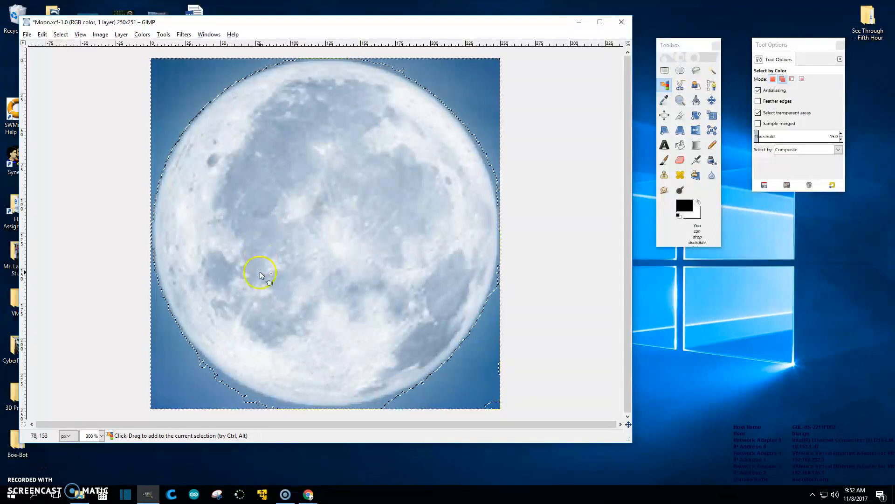
{"action": "left_click", "coordinate": [252, 397], "text": "shift"}
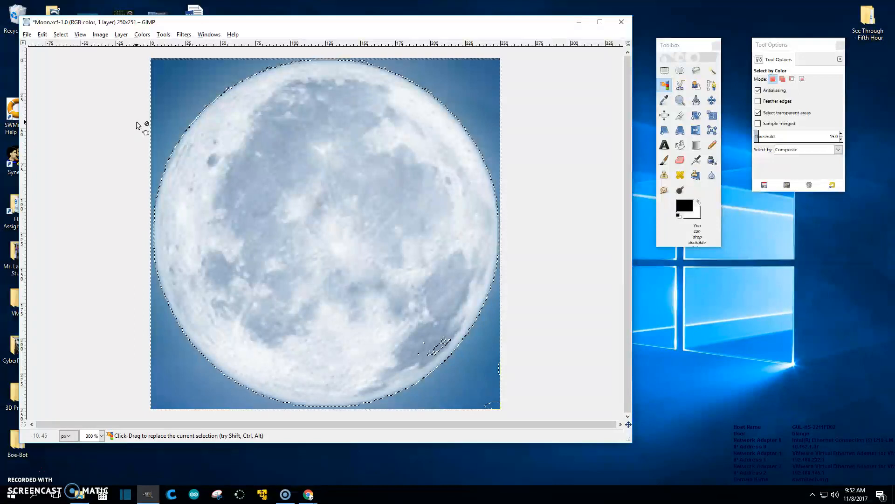
Try to delete the selected background and add the leftover blue spots in the image's lower-right corner to the selection
{"action": "key", "text": "Delete"}
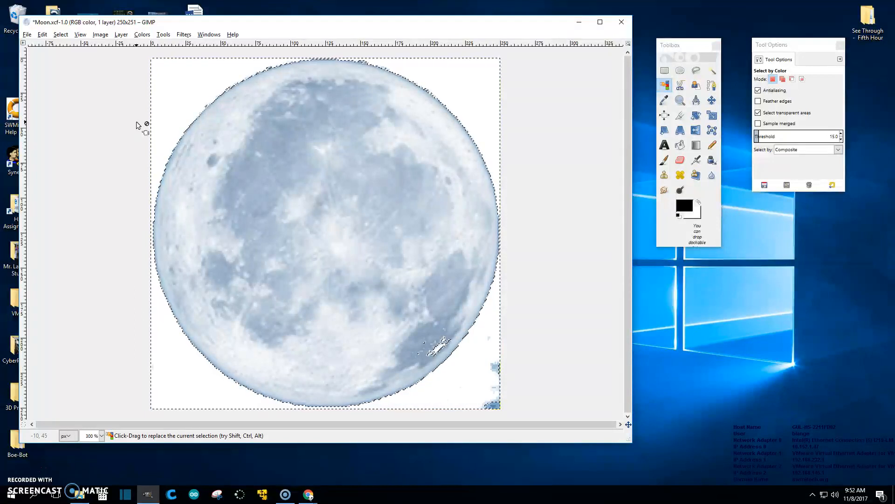
{"action": "left_click", "coordinate": [143, 132]}
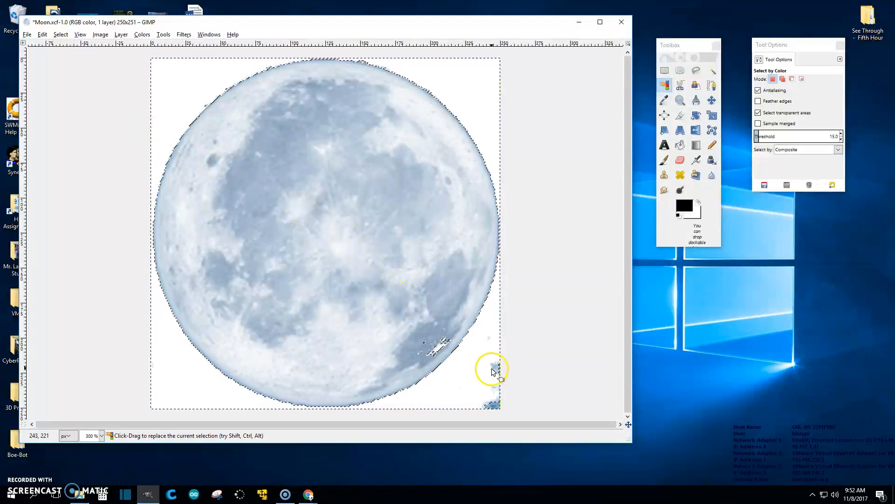
{"action": "left_click_drag", "start_coordinate": [501, 371], "coordinate": [474, 362]}
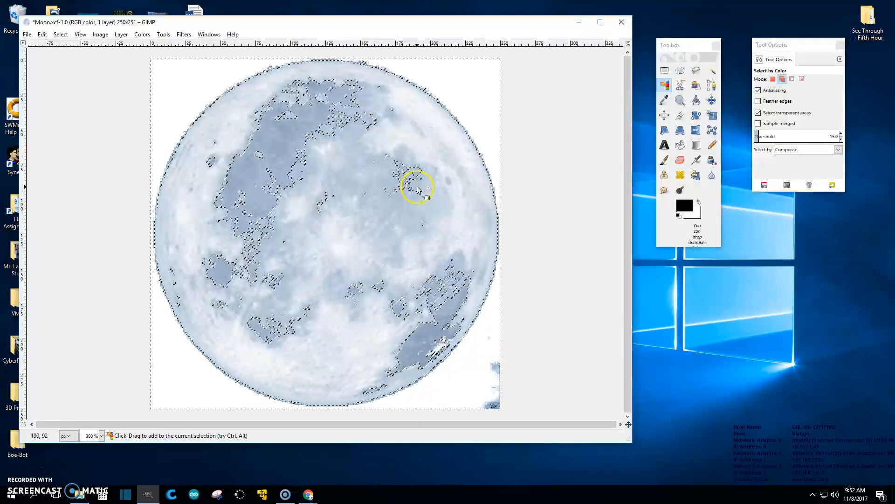
{"action": "left_click", "coordinate": [418, 232], "text": "ctrl"}
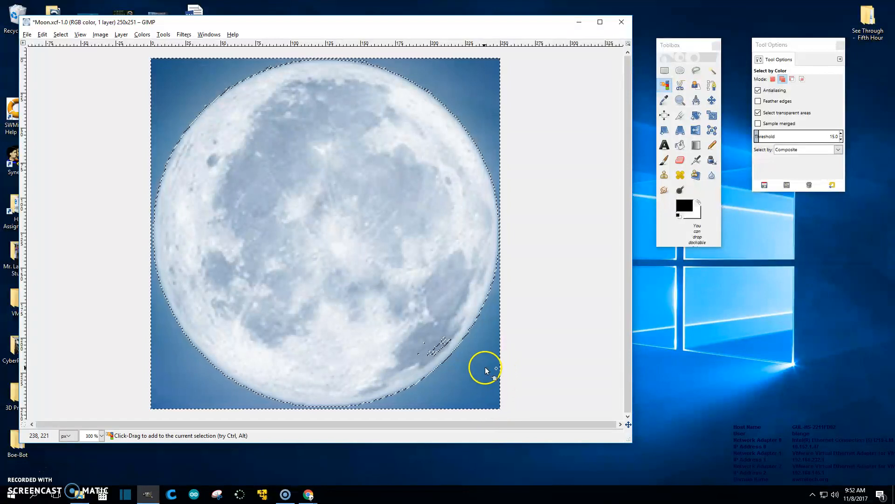
Delete the blue background around the moon, including the lower-right corner, and save the file
{"action": "key", "text": "Delete"}
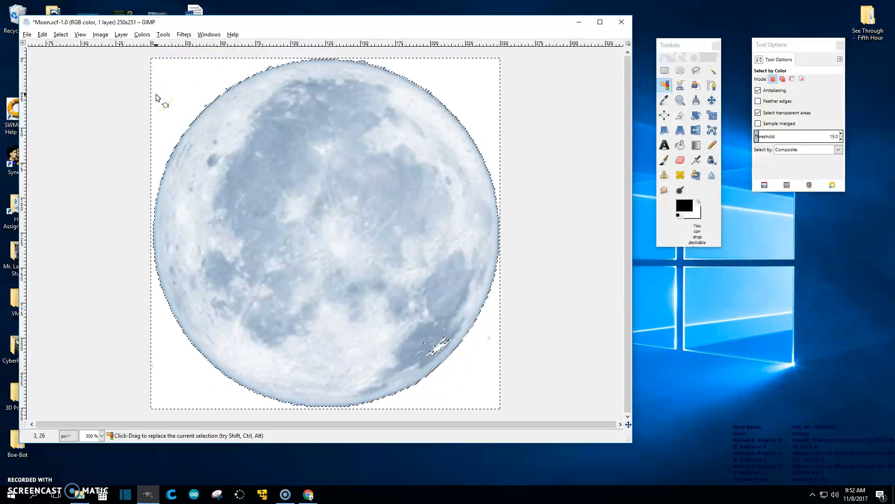
{"action": "key", "text": "ctrl+s"}
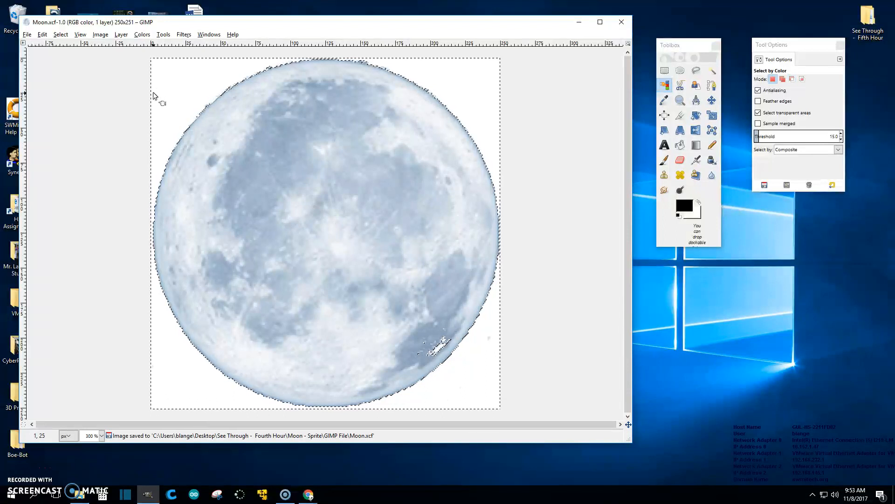
Make the white background transparent with Color to Alpha, save the file and clear the selection
{"action": "left_click", "coordinate": [142, 36]}
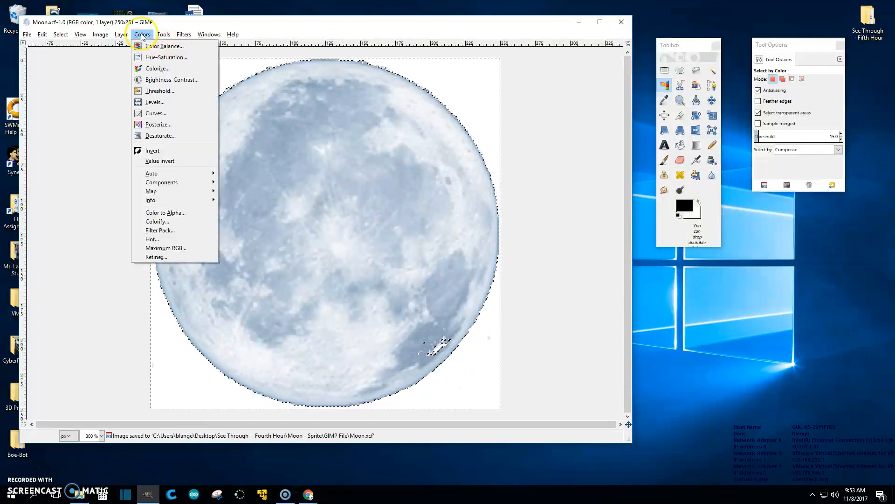
{"action": "left_click", "coordinate": [163, 212]}
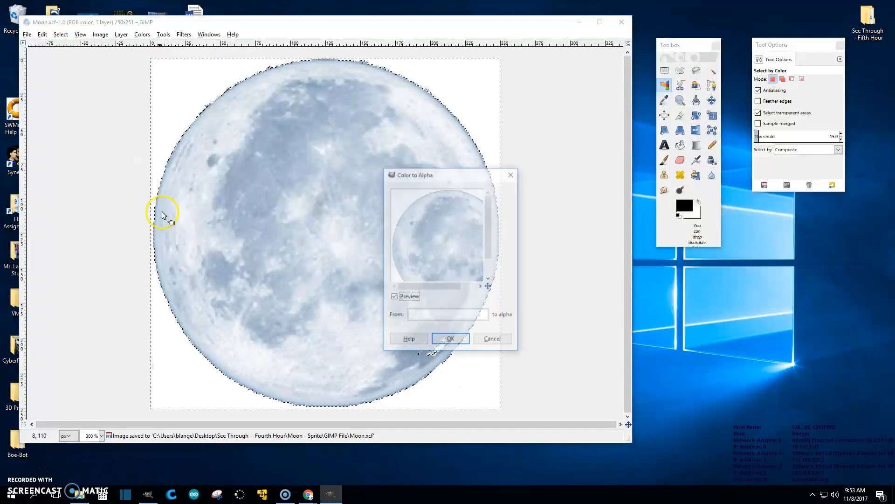
{"action": "left_click", "coordinate": [450, 339]}
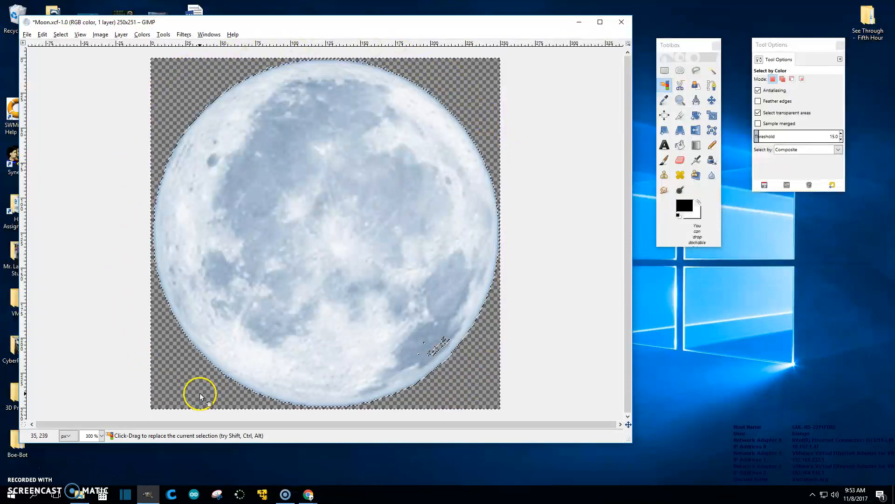
{"action": "key", "text": "ctrl+s"}
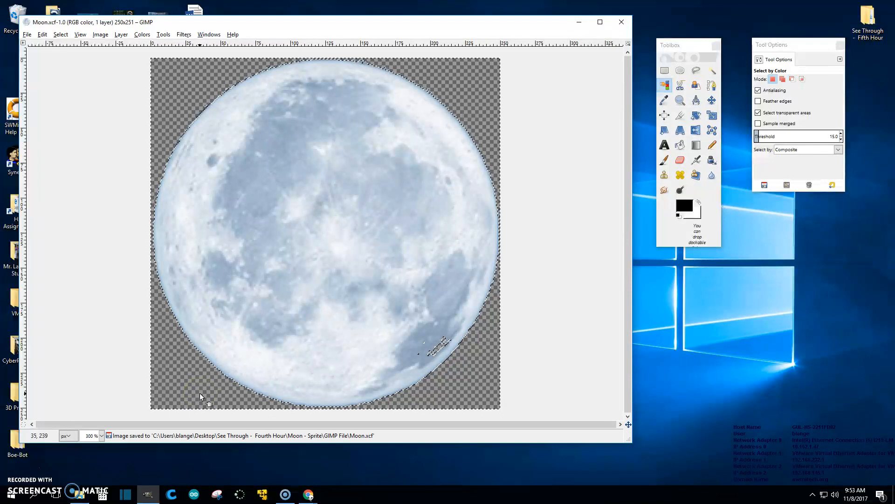
{"action": "left_click", "coordinate": [61, 34]}
{"action": "left_click", "coordinate": [70, 58]}
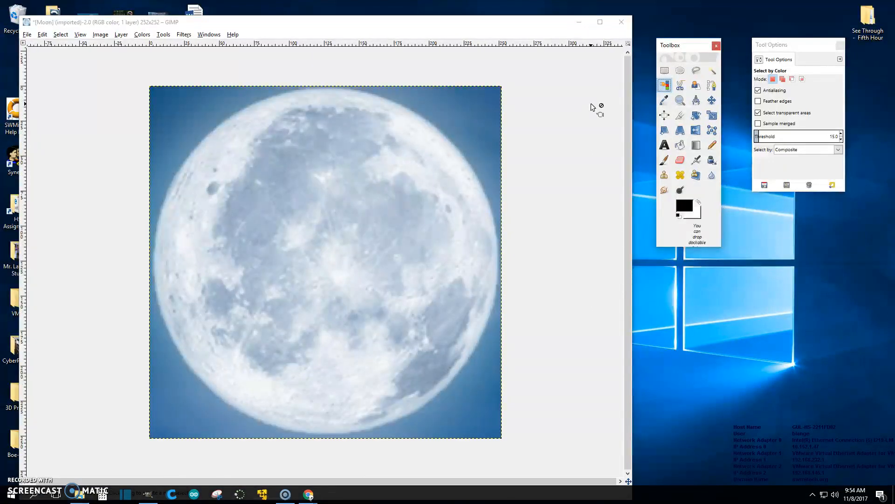
Save the image as MoonII.xcf in the GIMP File folder inside Moon - Sprite
{"action": "left_click", "coordinate": [27, 34]}
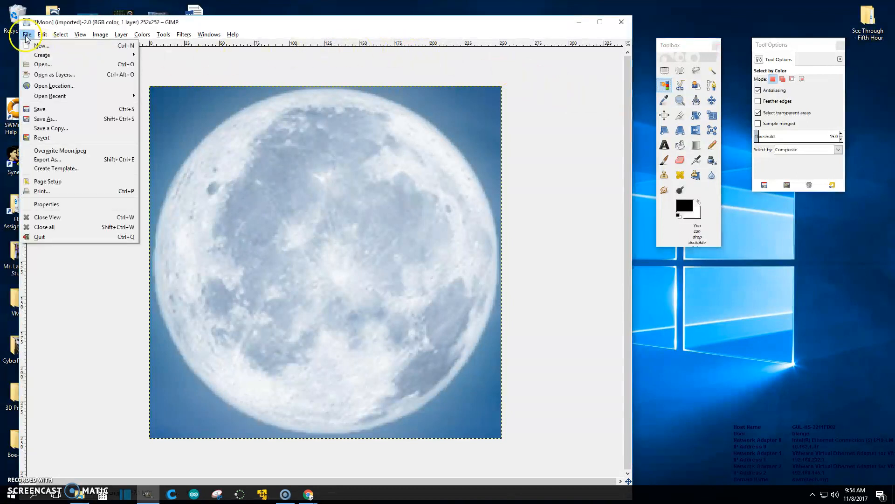
{"action": "left_click", "coordinate": [41, 120]}
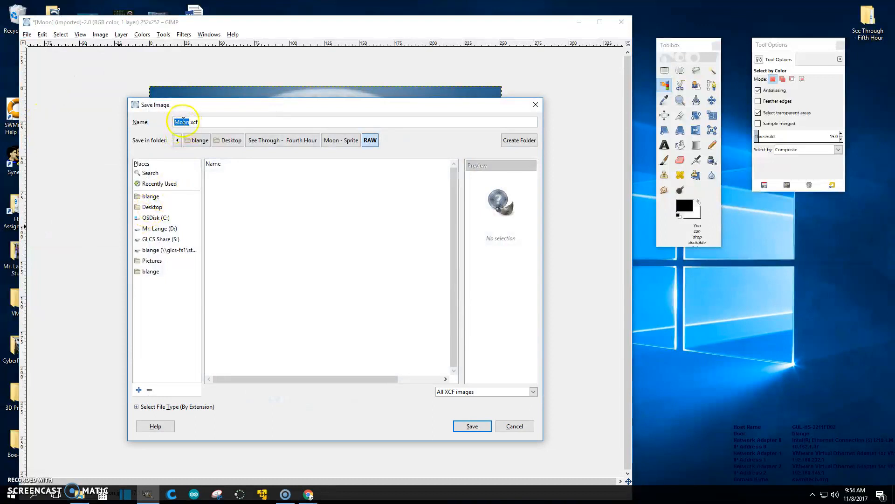
{"action": "left_click", "coordinate": [334, 143]}
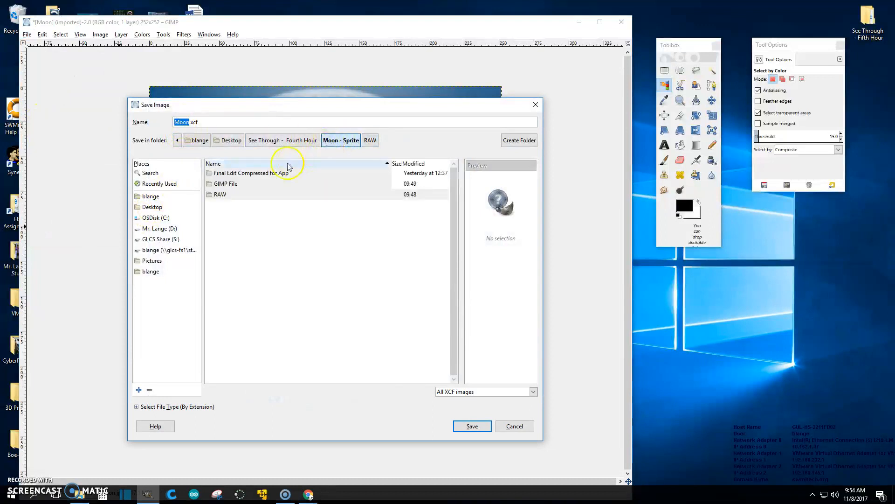
{"action": "double_click", "coordinate": [224, 184]}
{"action": "left_click", "coordinate": [189, 123]}
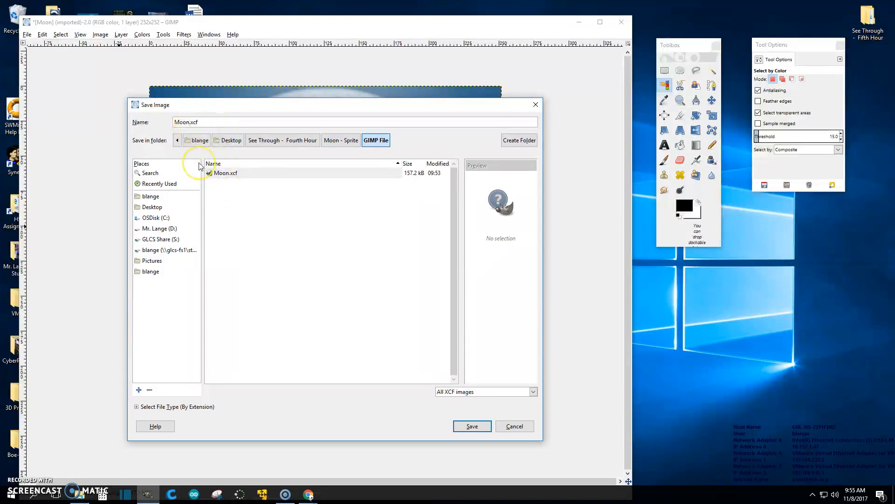
{"action": "type", "text": "ll"}
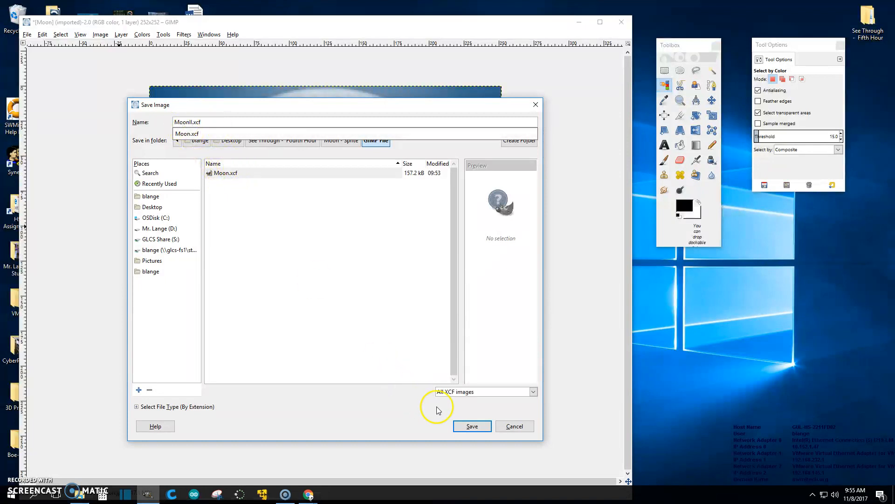
{"action": "left_click", "coordinate": [472, 427]}
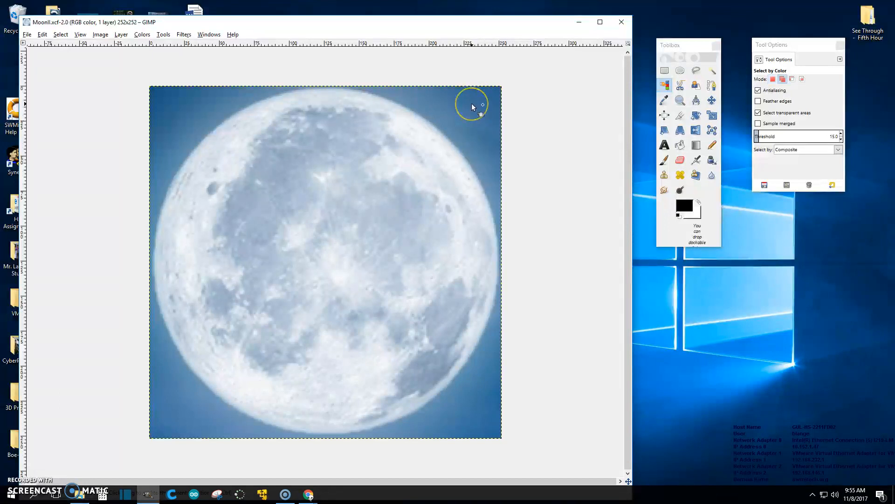
Select the blue background around the moon by color, undoing the addition that catches the moon's surface, delete it and save the file
{"action": "left_click_drag", "start_coordinate": [485, 97], "coordinate": [434, 104]}
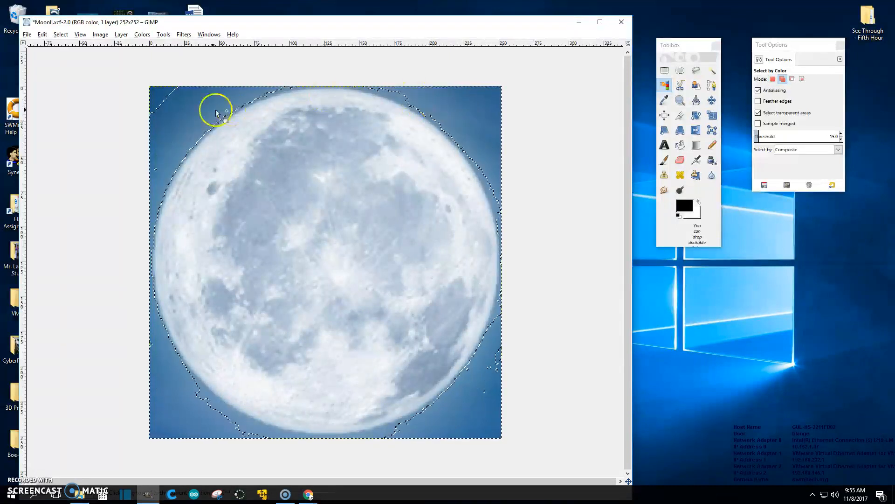
{"action": "left_click", "coordinate": [162, 95], "text": "shift"}
{"action": "left_click", "coordinate": [156, 170], "text": "shift"}
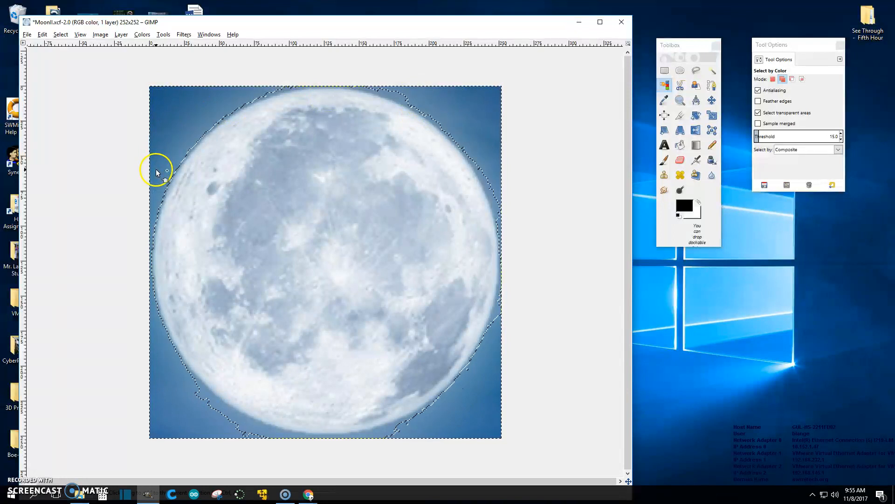
{"action": "left_click", "coordinate": [377, 426], "text": "shift"}
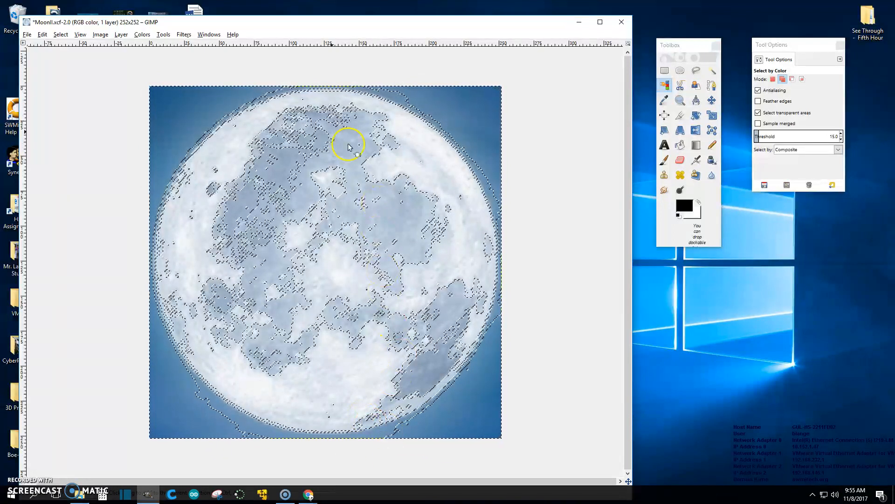
{"action": "left_click", "coordinate": [350, 231], "text": "shift"}
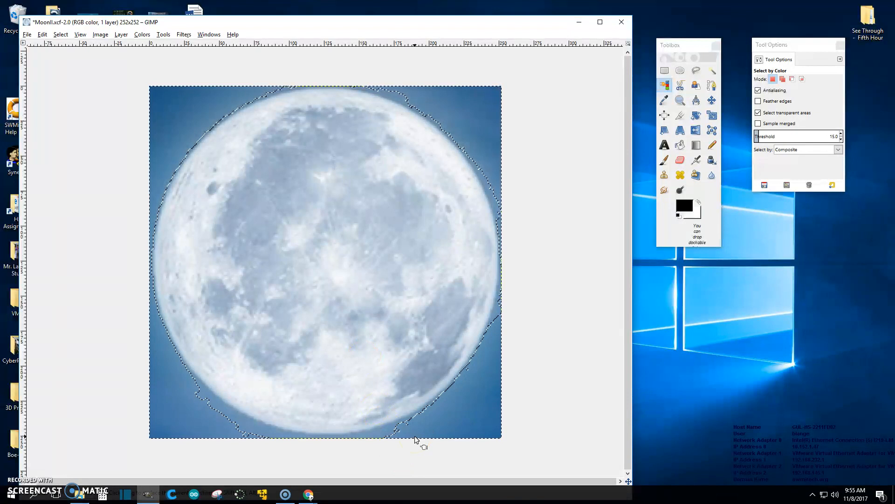
{"action": "key", "text": "Delete"}
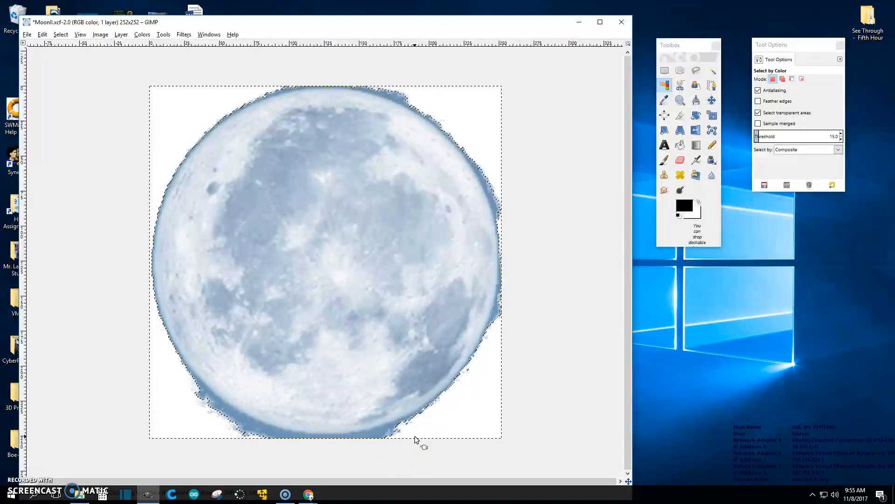
{"action": "key", "text": "ctrl+s"}
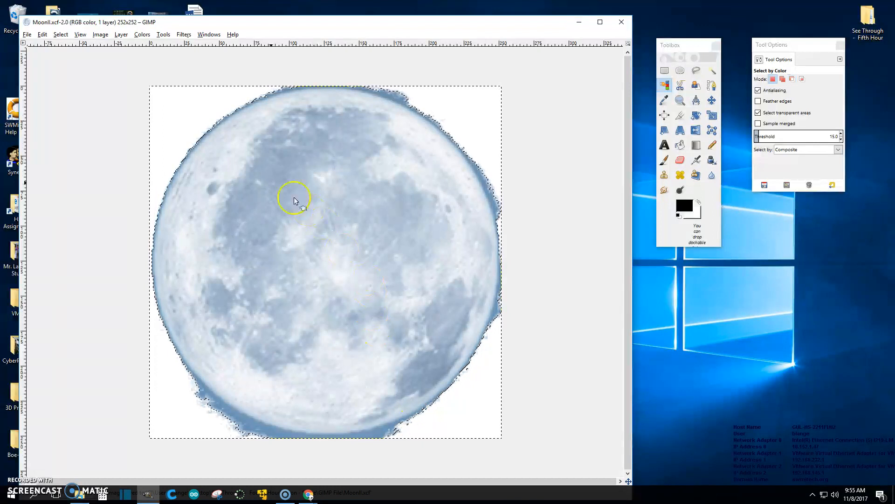
Make the white background transparent with Color to Alpha, save the file and clear the selection
{"action": "left_click", "coordinate": [141, 35]}
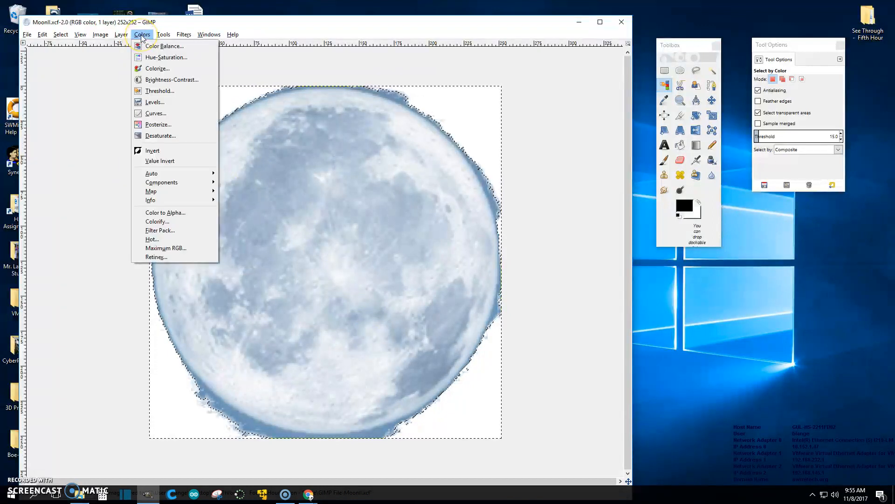
{"action": "left_click", "coordinate": [165, 213]}
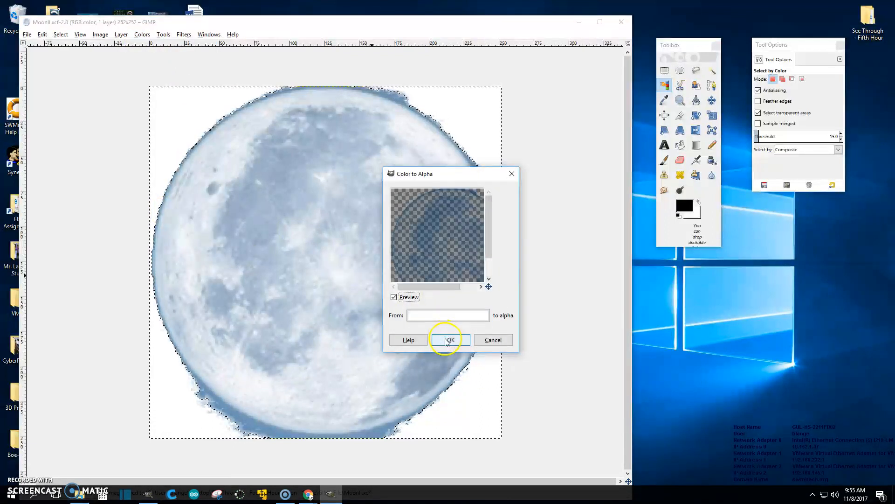
{"action": "left_click", "coordinate": [450, 337]}
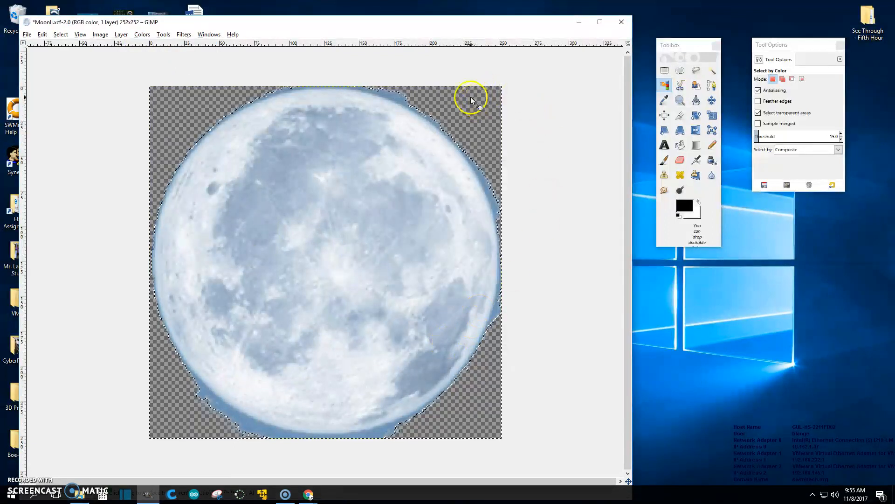
{"action": "key", "text": "ctrl"}
{"action": "key", "text": "ctrl+s"}
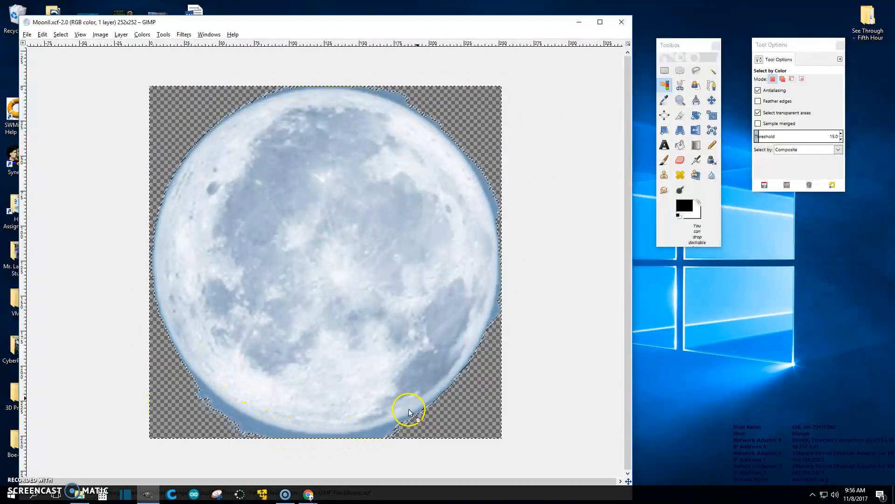
{"action": "left_click", "coordinate": [60, 34]}
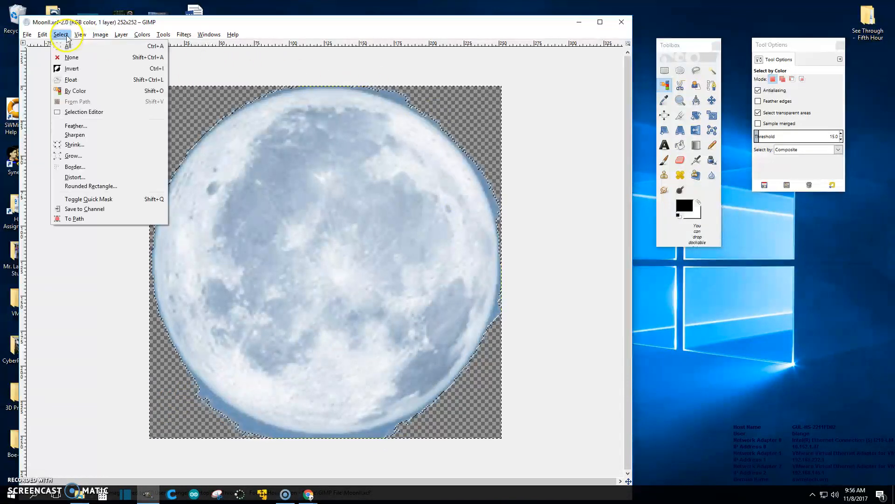
{"action": "left_click", "coordinate": [68, 57]}
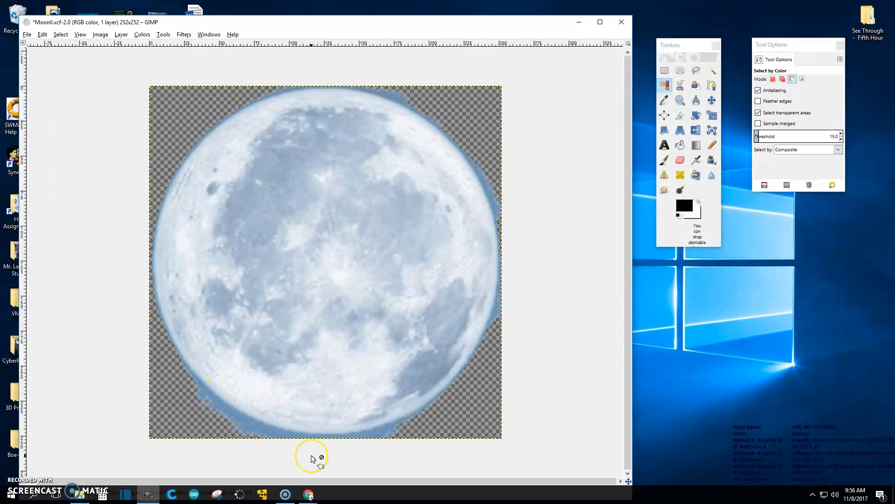
Select the Eraser for the moon's lower-left edge, trying a brush size of 500 and settling on 50
{"action": "scroll", "coordinate": [311, 457], "scroll_direction": "up", "scroll_amount": 3, "text": "ctrl"}
{"action": "left_click_drag", "start_coordinate": [319, 480], "coordinate": [159, 475]}
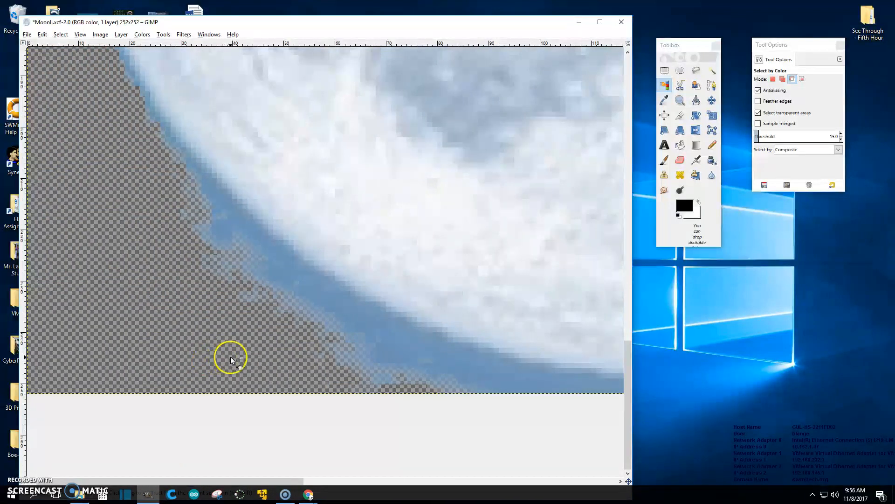
{"action": "scroll", "coordinate": [230, 357], "scroll_direction": "up", "scroll_amount": 2, "text": "ctrl"}
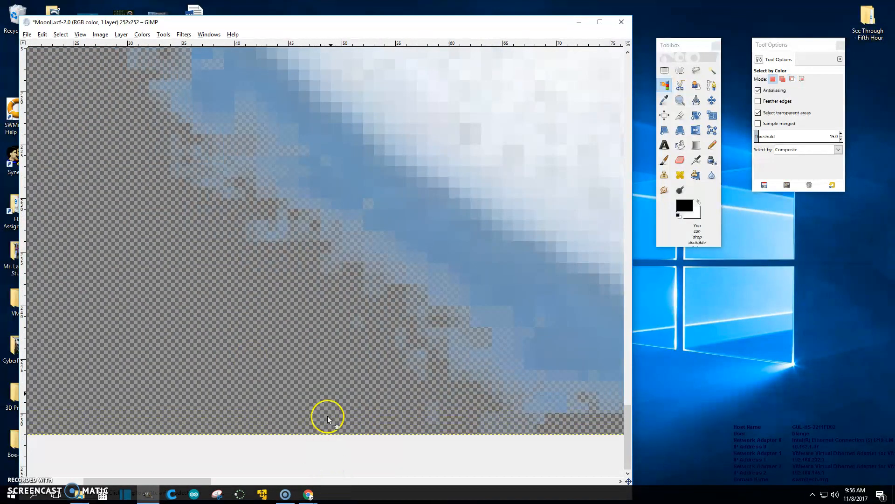
{"action": "scroll", "coordinate": [388, 242], "scroll_direction": "down", "scroll_amount": 3, "text": "ctrl"}
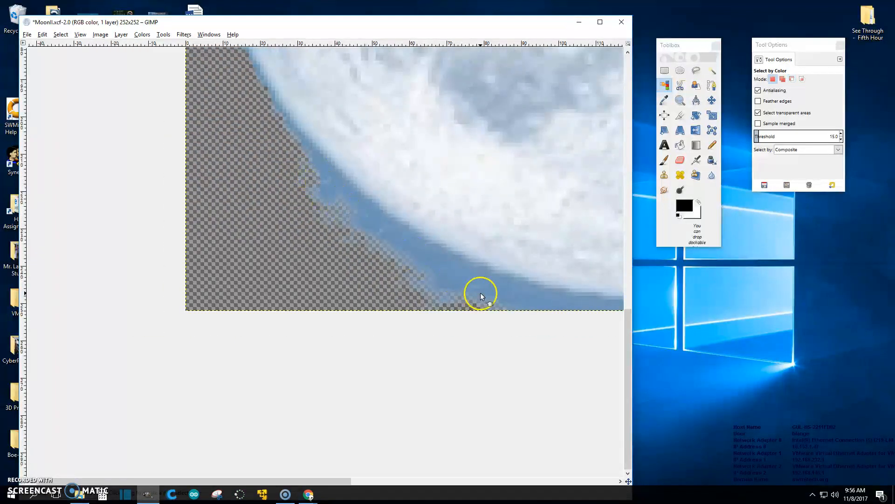
{"action": "left_click", "coordinate": [680, 160]}
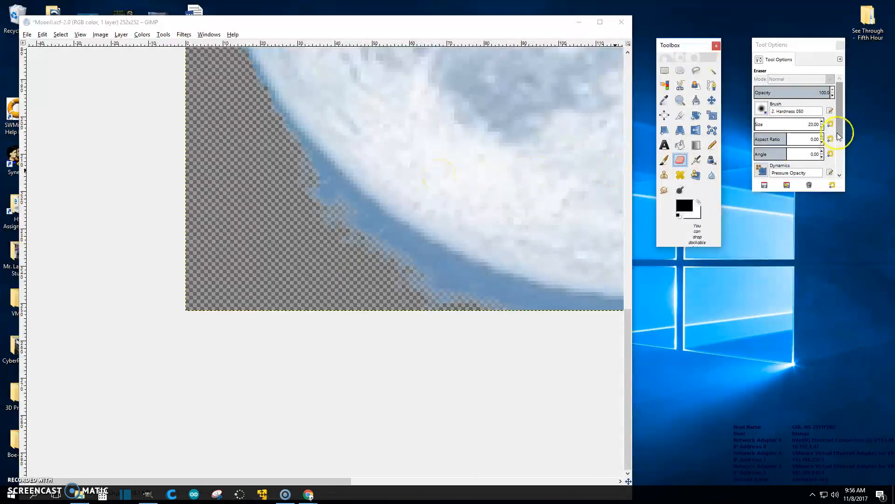
{"action": "scroll", "coordinate": [789, 125], "scroll_direction": "up", "scroll_amount": 3}
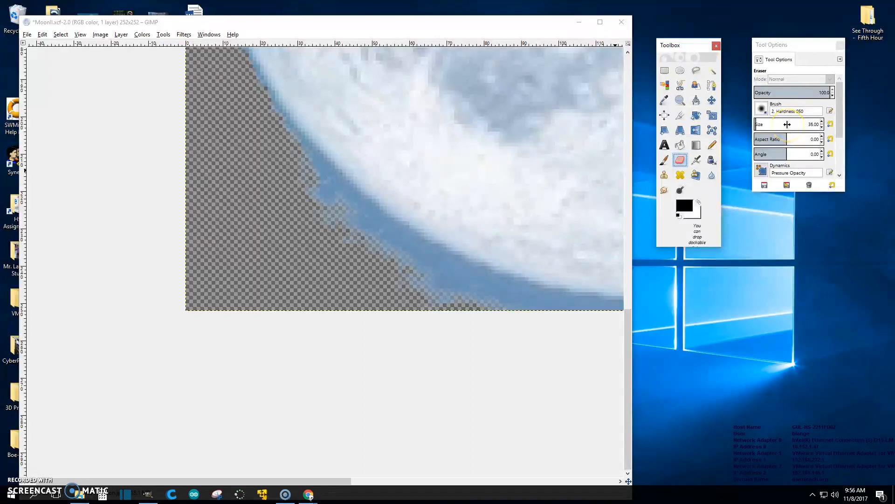
{"action": "scroll", "coordinate": [787, 124], "scroll_direction": "up", "scroll_amount": 3}
{"action": "left_click", "coordinate": [822, 127]}
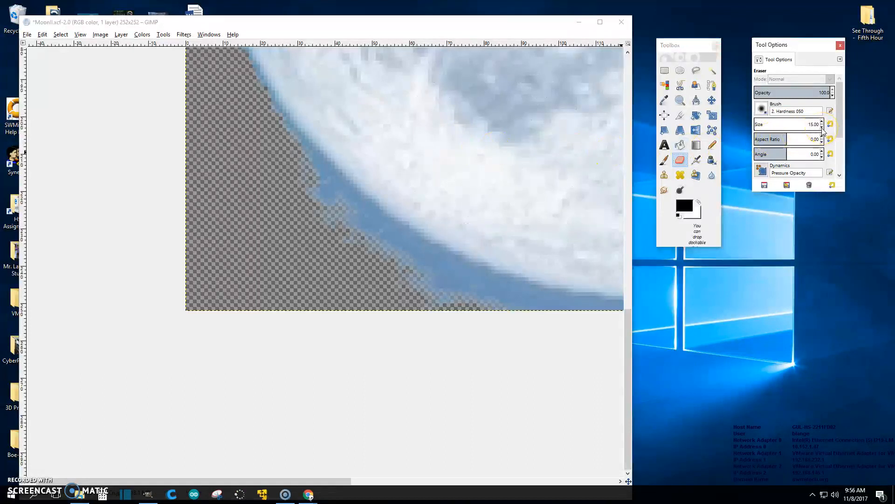
{"action": "left_click", "coordinate": [463, 130]}
{"action": "left_click", "coordinate": [814, 125]}
{"action": "left_click_drag", "start_coordinate": [814, 125], "coordinate": [805, 125]}
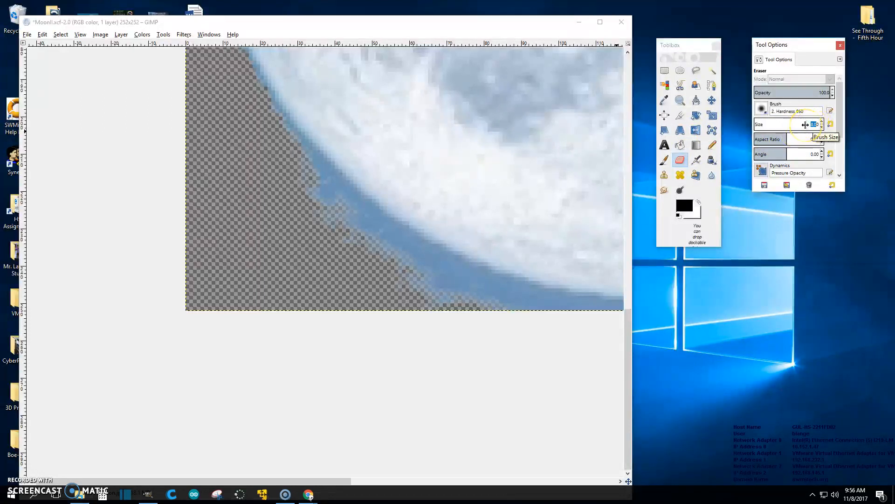
{"action": "type", "text": "500"}
{"action": "key", "text": "Return"}
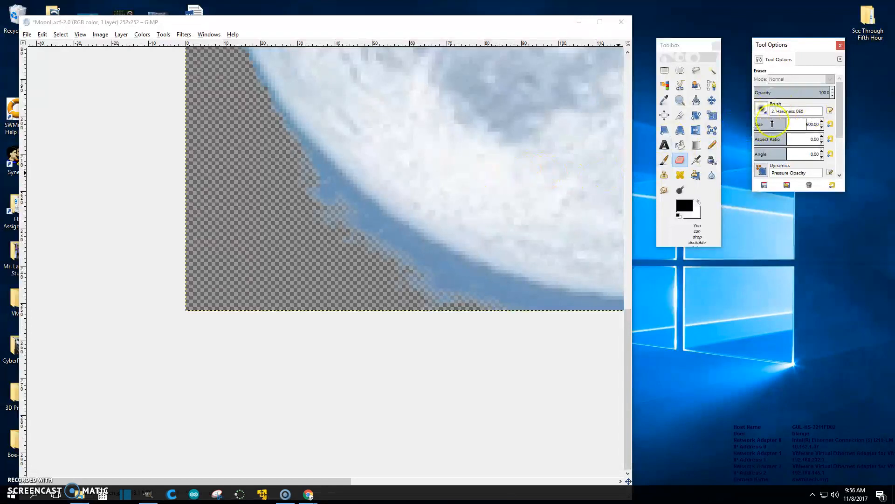
{"action": "key", "text": "Delete"}
{"action": "key", "text": "Return"}
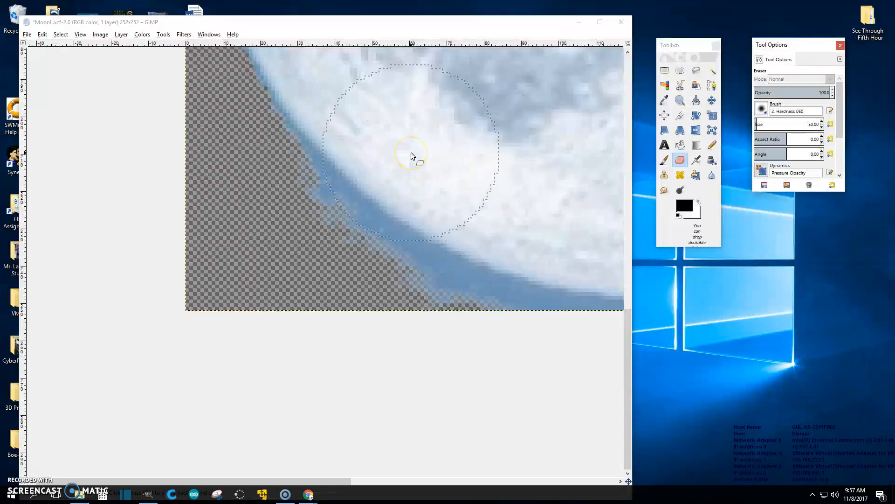
Set the eraser to size 20 with the Hardness 100 brush and erase most of the blue fringe on the moon's lower-left edge
{"action": "left_click_drag", "start_coordinate": [785, 124], "coordinate": [786, 124]}
{"action": "left_click", "coordinate": [762, 112]}
{"action": "left_click", "coordinate": [764, 111]}
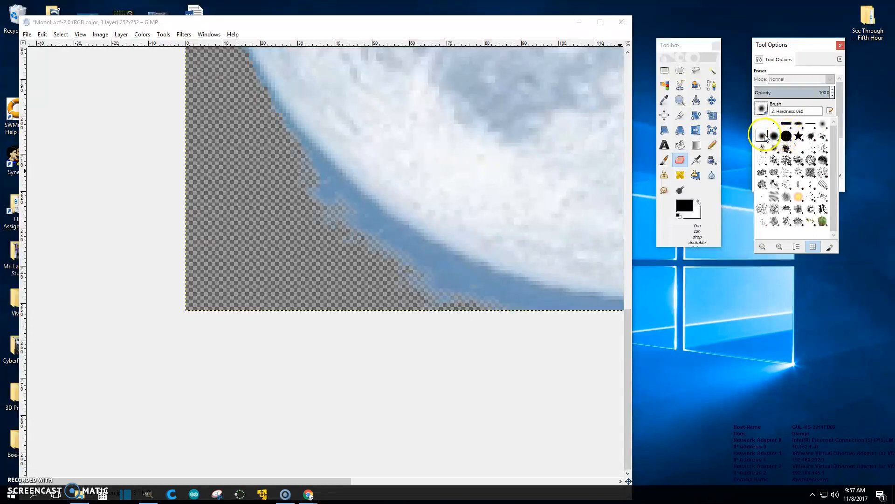
{"action": "left_click", "coordinate": [787, 136]}
{"action": "left_click", "coordinate": [362, 245]}
{"action": "left_click_drag", "start_coordinate": [362, 243], "coordinate": [462, 296]}
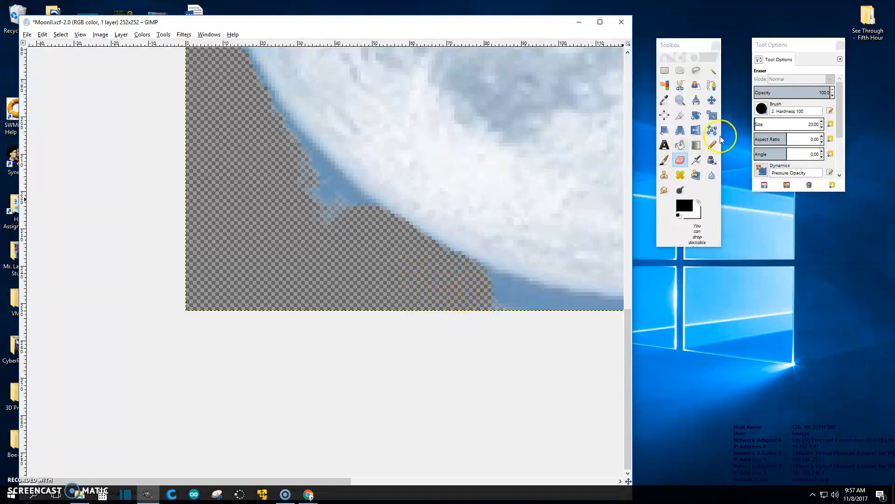
Switch the eraser to the Hardness 050 brush and erase the leftover blue patch on the moon's lower-left edge
{"action": "left_click", "coordinate": [762, 109]}
{"action": "left_click", "coordinate": [764, 140]}
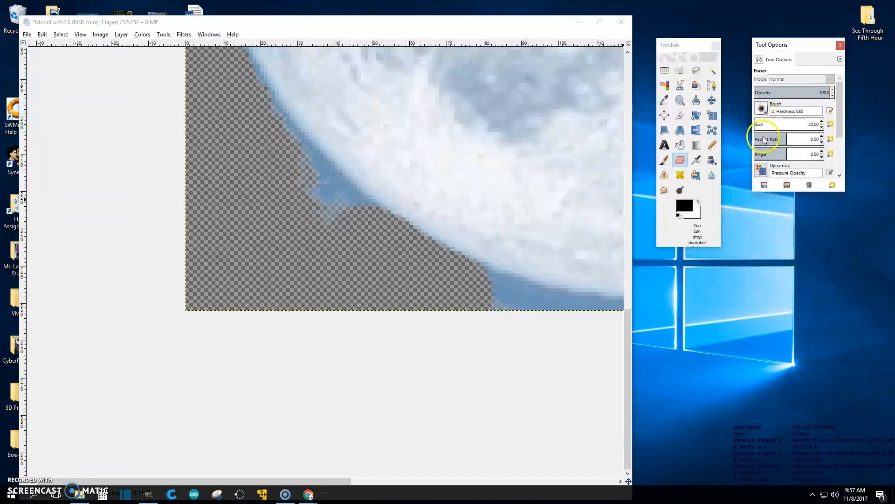
{"action": "left_click_drag", "start_coordinate": [313, 223], "coordinate": [330, 211]}
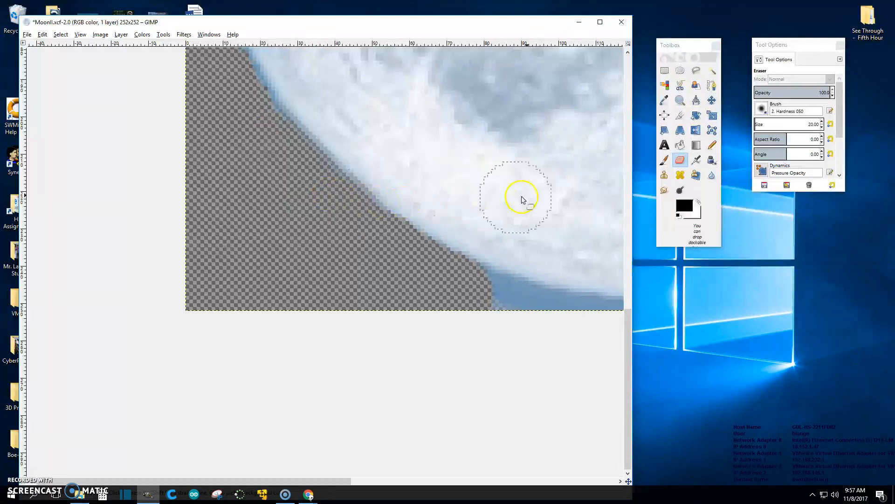
Switch the eraser to the Hardness 075 brush and erase the blue fringe towards the bottom of the moon
{"action": "left_click", "coordinate": [762, 108]}
{"action": "left_click", "coordinate": [787, 137]}
{"action": "mouse_move", "coordinate": [416, 268]}
{"action": "left_mouse_down"}
{"action": "mouse_move", "coordinate": [499, 294]}
{"action": "mouse_move", "coordinate": [628, 321]}
{"action": "left_mouse_up"}
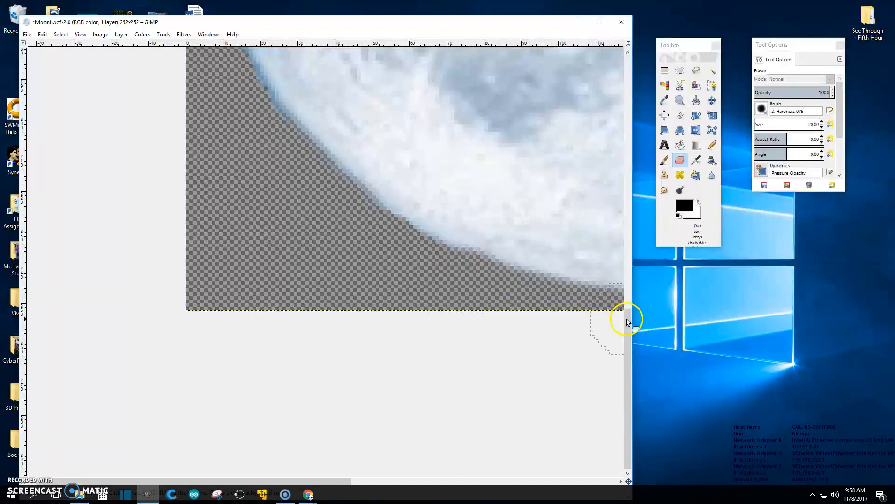
Erase the blue fringe along the moon's bottom and lower-right edge, undoing the stroke that cuts into the moon's surface
{"action": "left_click_drag", "start_coordinate": [336, 481], "coordinate": [534, 480]}
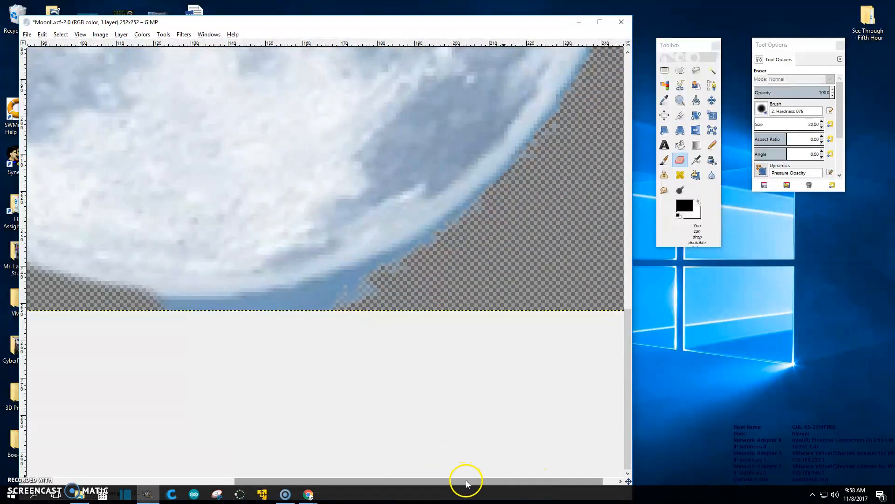
{"action": "mouse_move", "coordinate": [159, 320]}
{"action": "left_mouse_down"}
{"action": "mouse_move", "coordinate": [272, 316]}
{"action": "mouse_move", "coordinate": [276, 265]}
{"action": "left_mouse_up"}
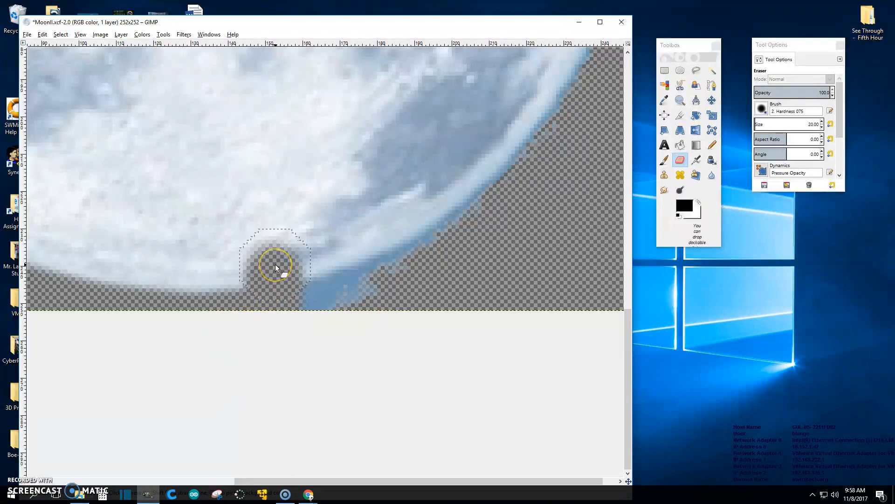
{"action": "key", "text": "ctrl+z"}
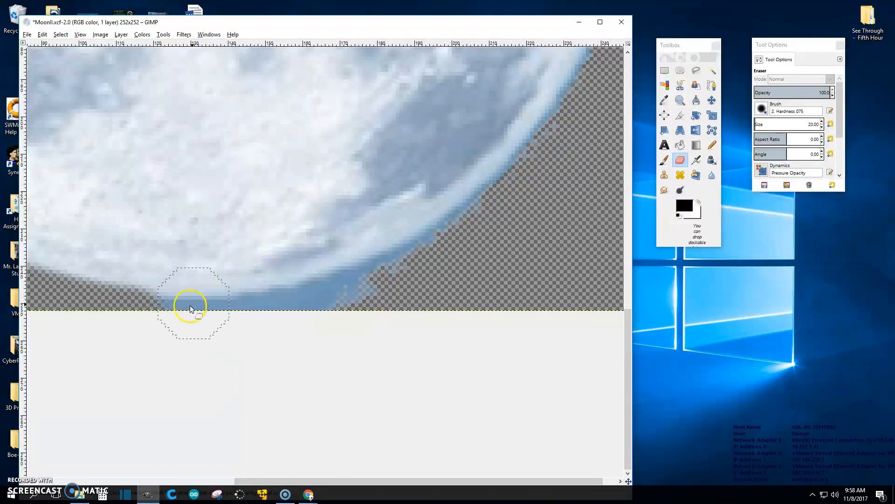
{"action": "mouse_move", "coordinate": [179, 324]}
{"action": "left_mouse_down"}
{"action": "mouse_move", "coordinate": [337, 311]}
{"action": "mouse_move", "coordinate": [364, 296]}
{"action": "mouse_move", "coordinate": [361, 252]}
{"action": "mouse_move", "coordinate": [354, 276]}
{"action": "mouse_move", "coordinate": [291, 305]}
{"action": "mouse_move", "coordinate": [323, 315]}
{"action": "mouse_move", "coordinate": [386, 285]}
{"action": "mouse_move", "coordinate": [513, 194]}
{"action": "left_mouse_up"}
{"action": "key", "text": "ctrl+z"}
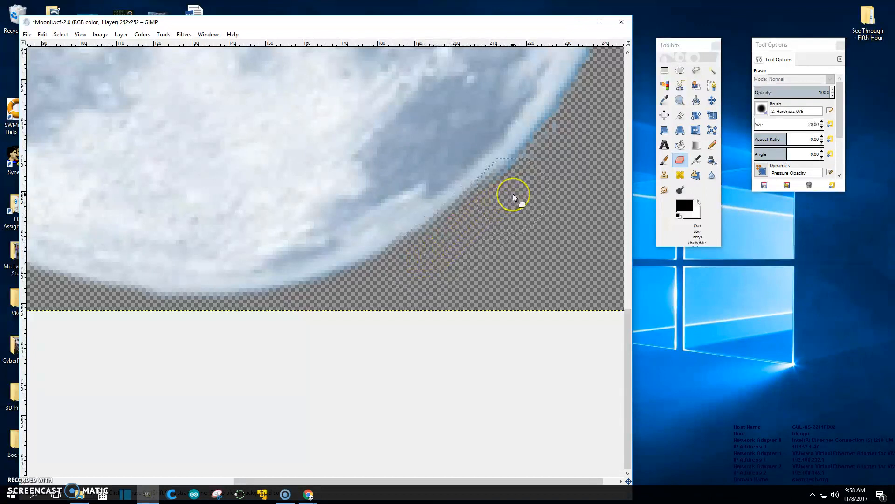